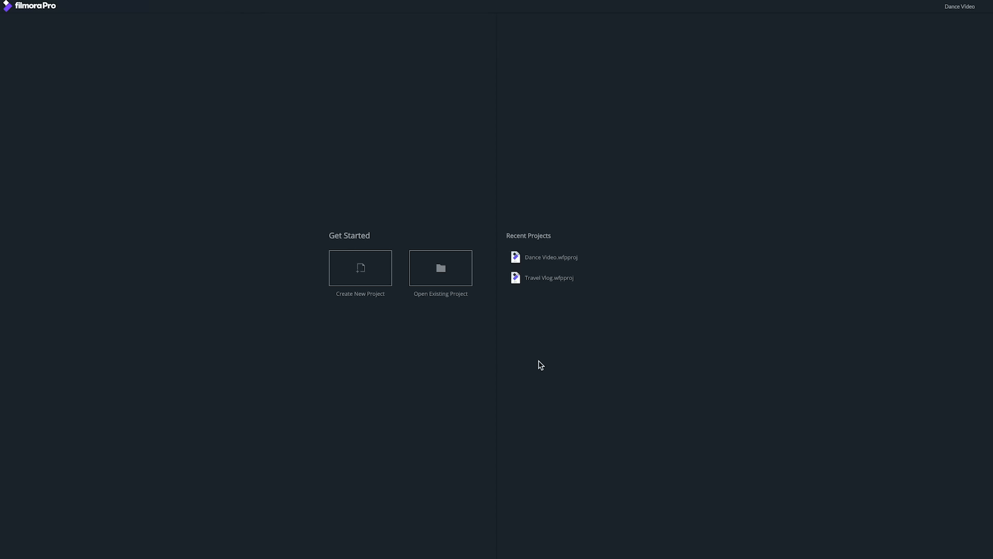
- Create a new project and rearrange the workspace by docking the Trimmer panel with the Controls and Scopes panels
left_click(374, 279)
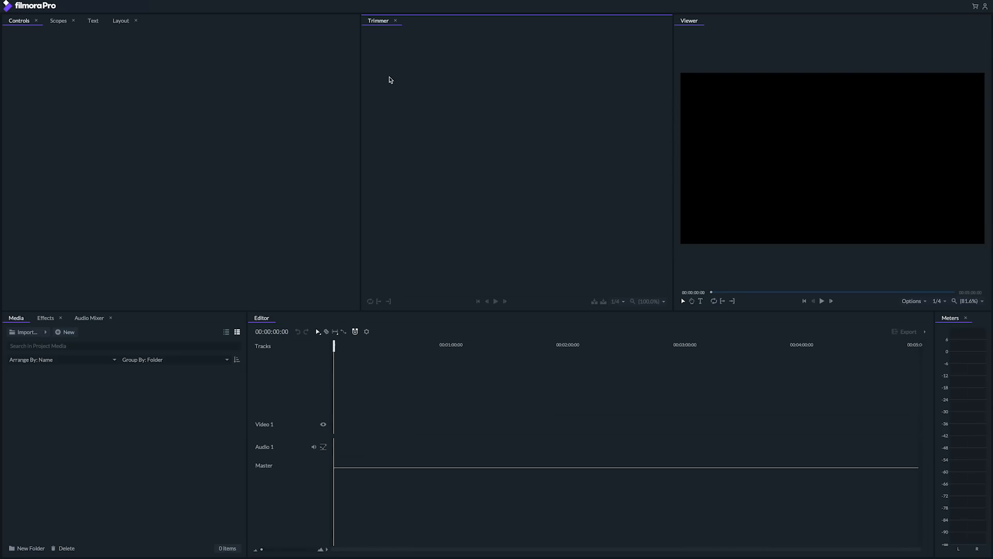
left_click_drag(378, 20, 729, 170)
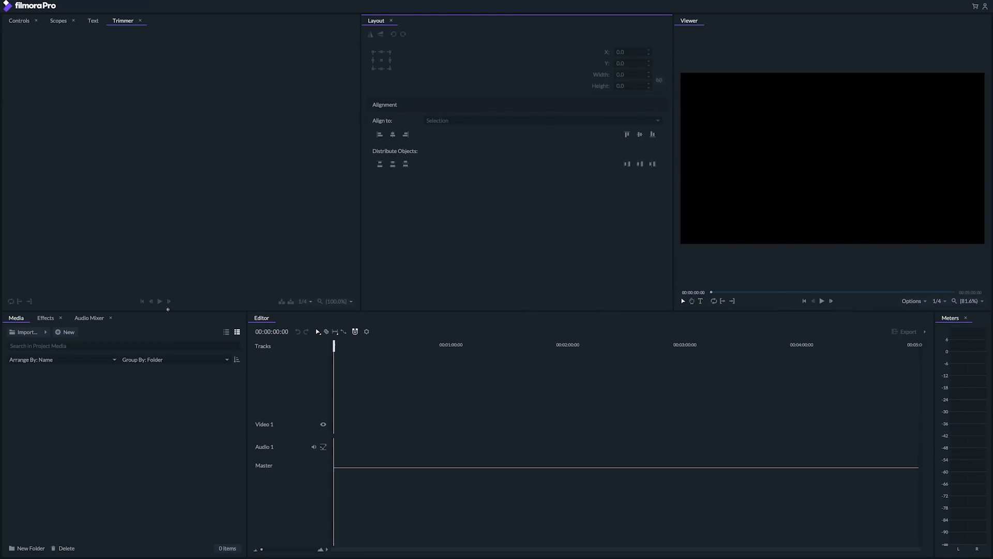
left_click(88, 321)
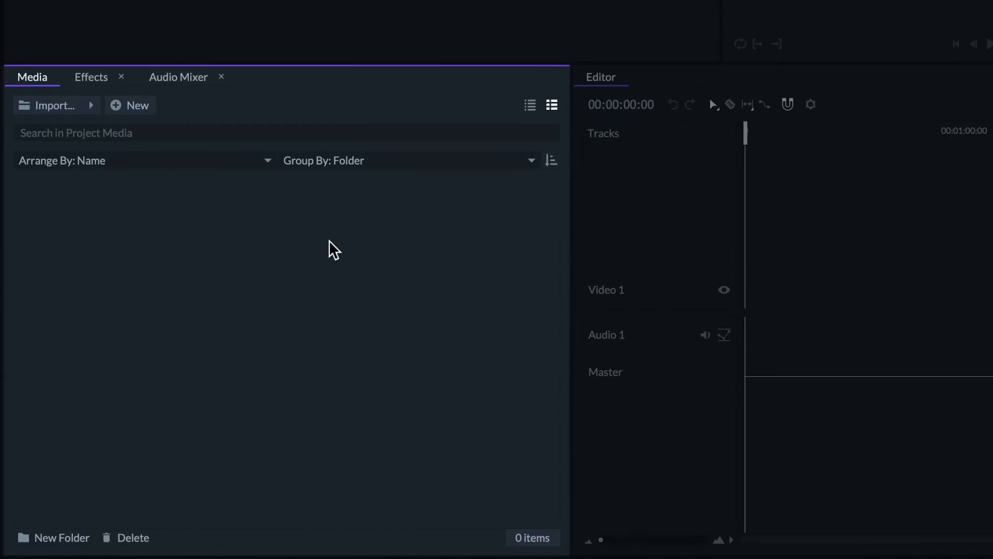
- Import all the dance clips, Dance Song.wav and Drone Footage.mp4 from the Dance Video folder as media
left_click(92, 106)
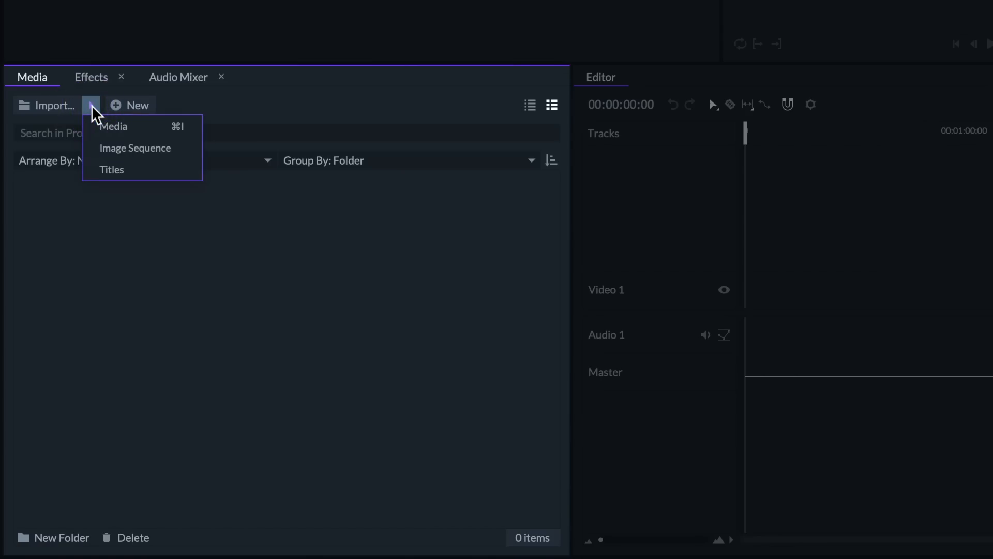
left_click(103, 129)
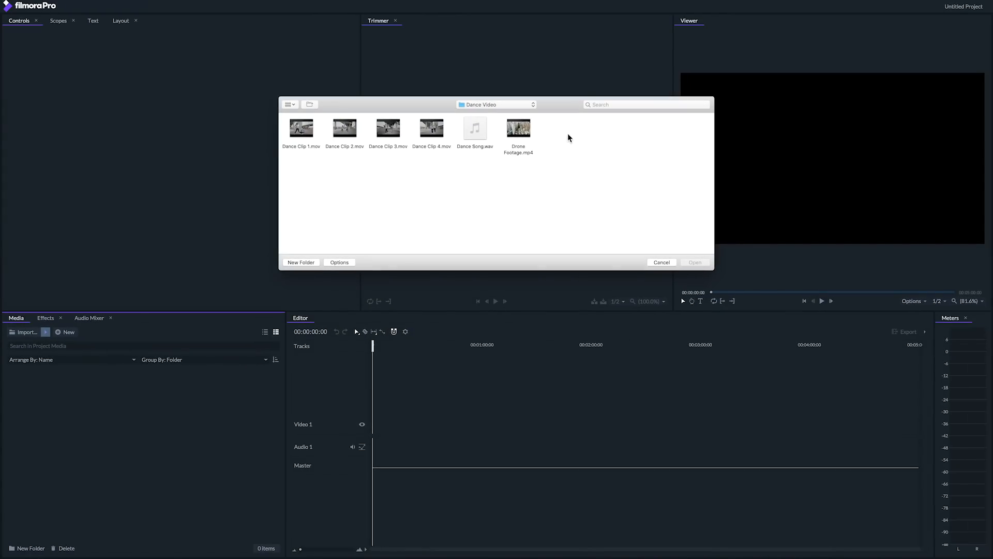
left_click_drag(568, 137, 303, 171)
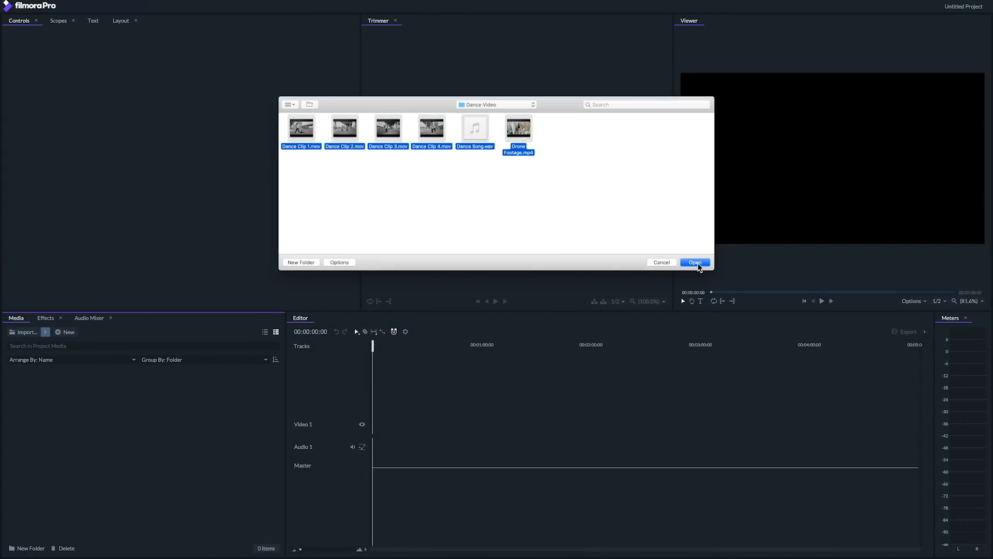
left_click(695, 262)
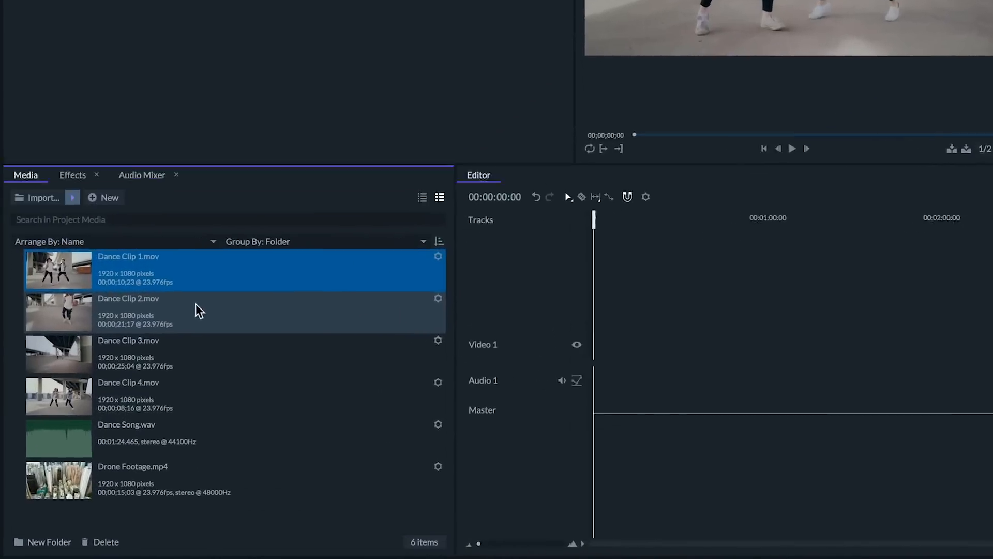
- Create a media folder named Audio and move Dance Song.wav into it
left_click(61, 541)
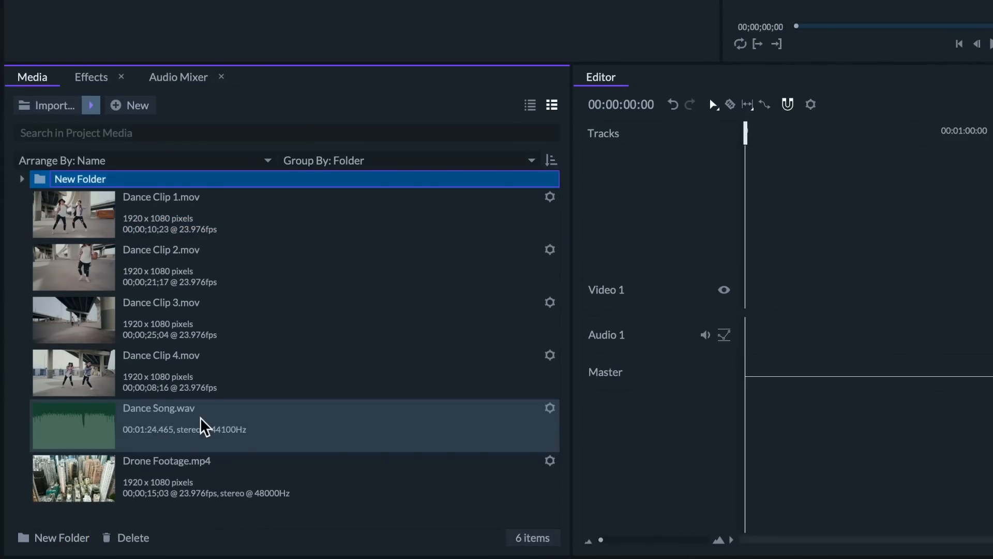
type("Audio")
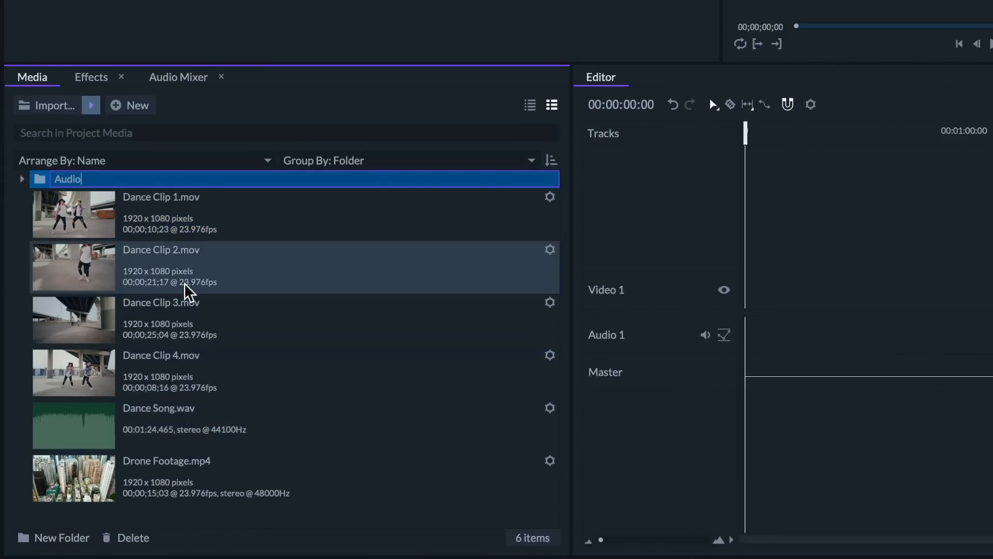
left_click_drag(160, 412, 56, 190)
left_click(22, 179)
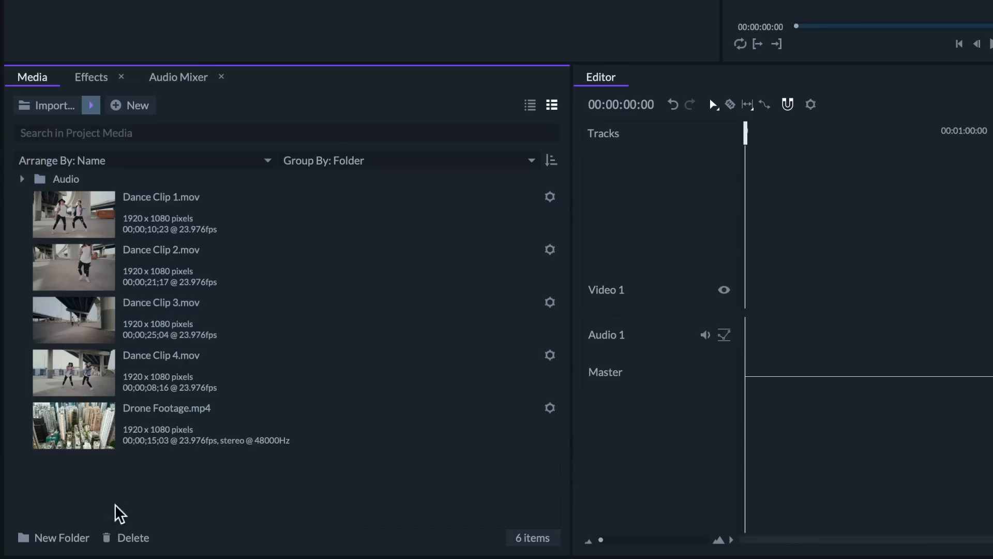
- Create a media folder named Footage and move Dance Clips 1 to 4 and Drone Footage.mp4 into it
left_click(72, 537)
type("Footage")
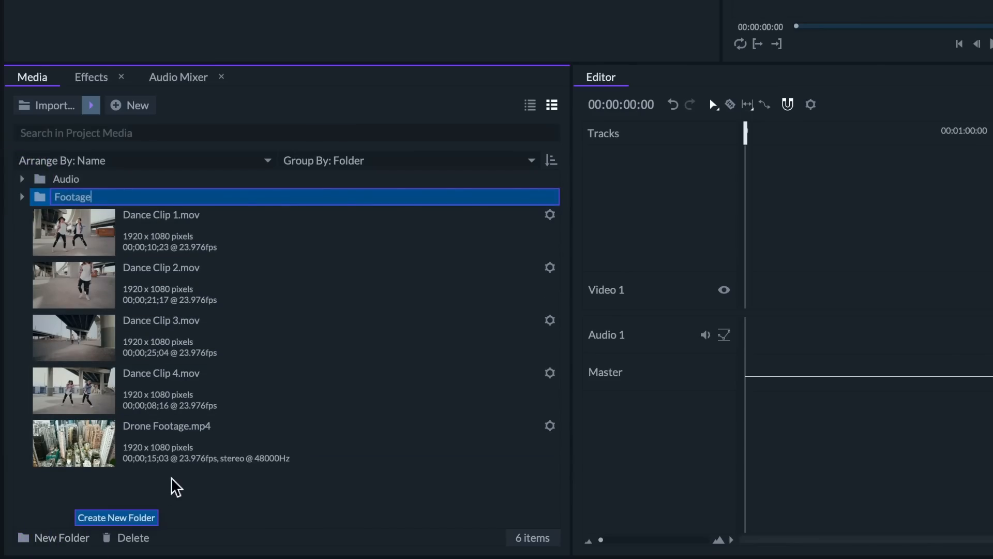
key("Return")
left_click(164, 259)
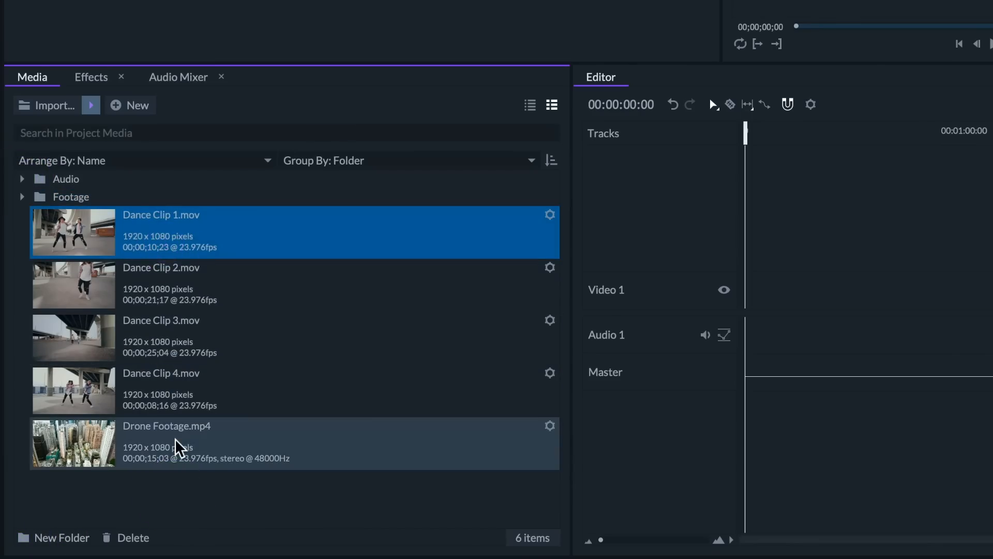
left_click(177, 439, "shift")
left_click_drag(71, 235, 66, 199)
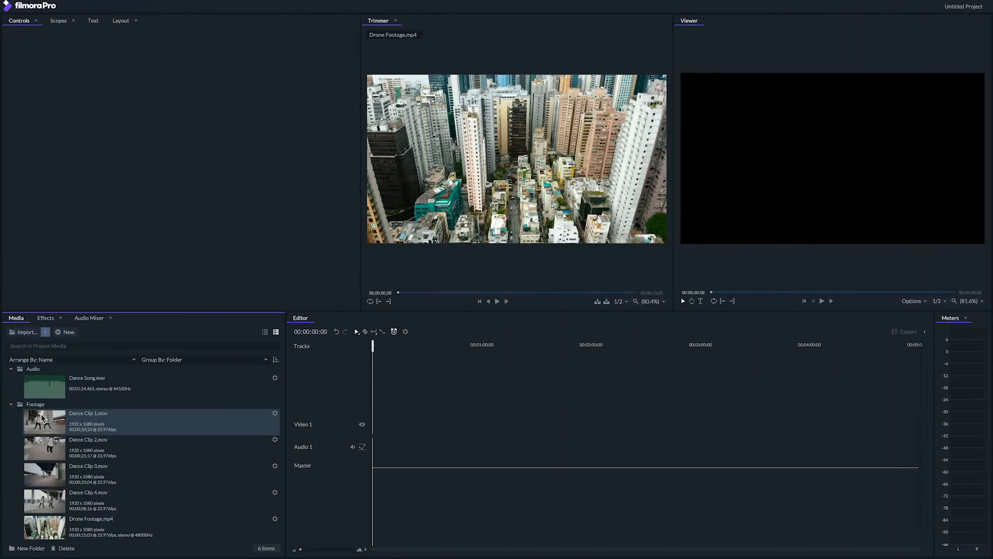
- Load Dance Clip 1.mov in the Trimmer, play it to 00;00;02;10, and look at the preview quality and zoom options
left_click(43, 419)
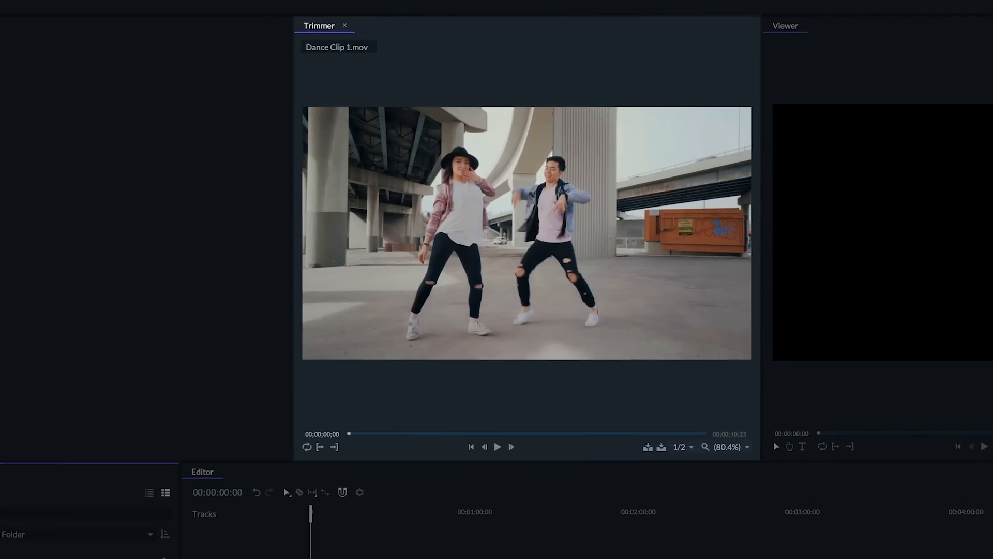
left_click(344, 410)
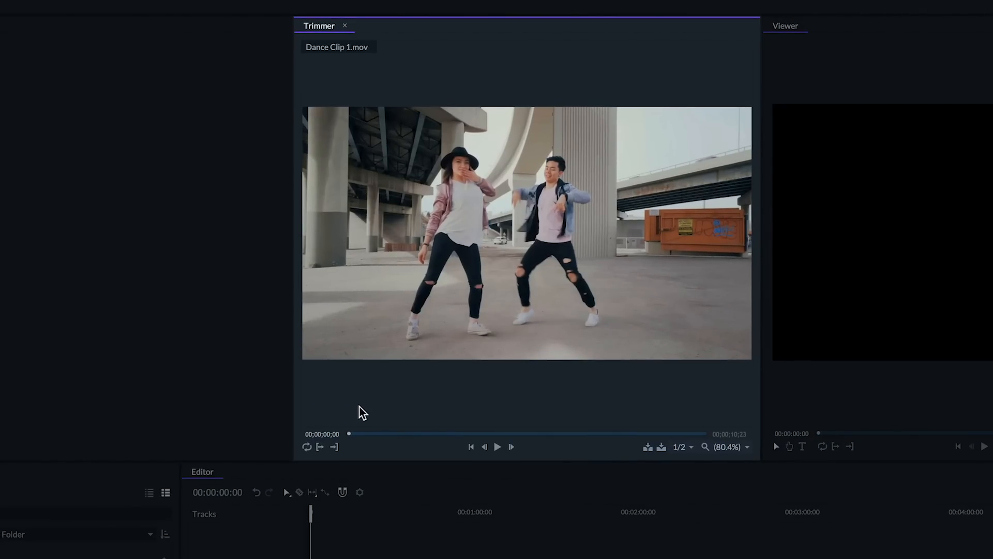
key("space")
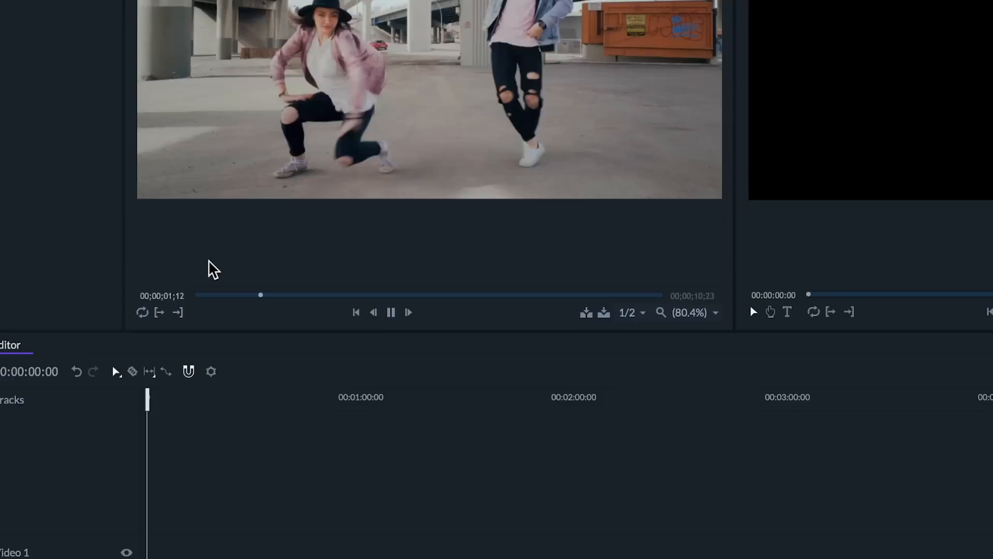
left_click(642, 312)
left_click(642, 312)
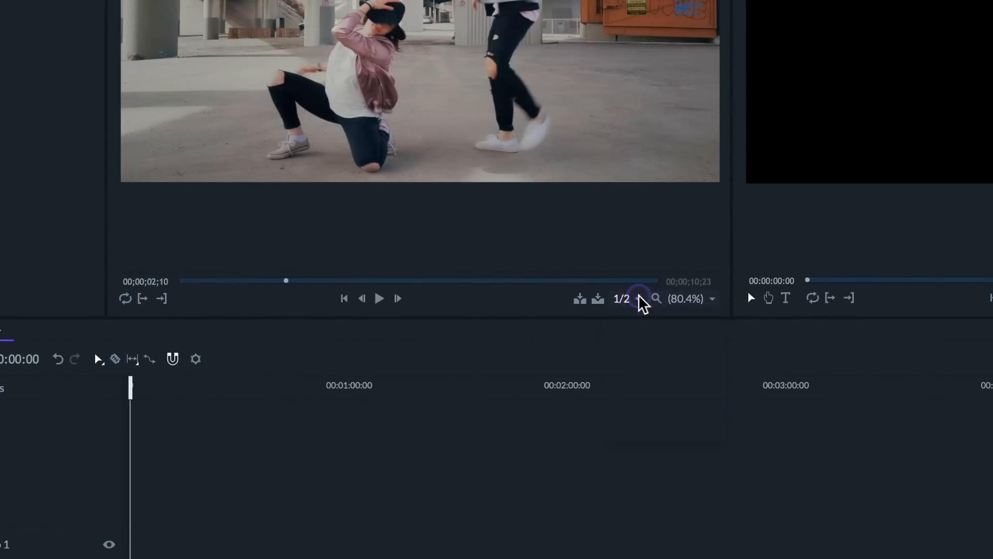
left_click(707, 299)
left_click(706, 299)
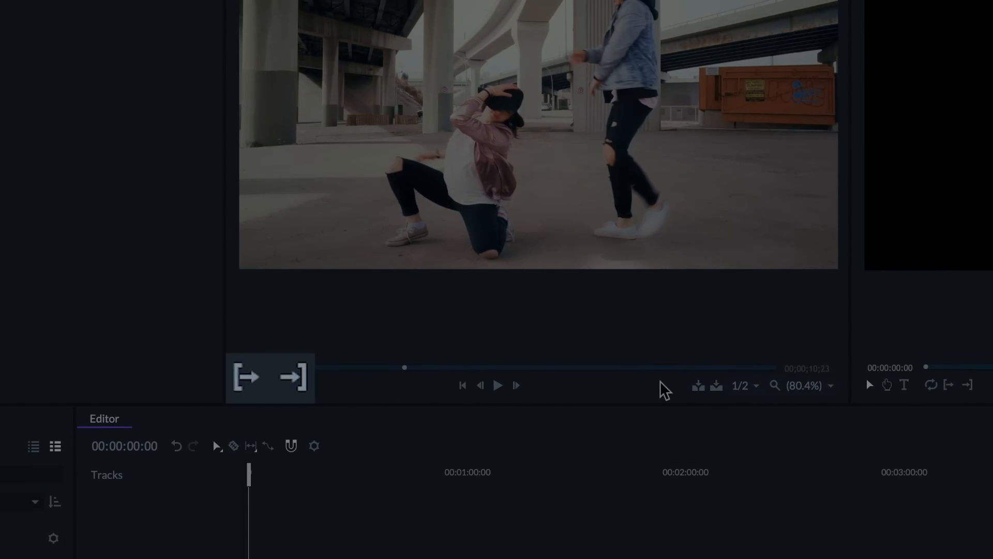
- Set Dance Clip 1.mov's In point at 00;00;02;10 and its Out point at 00;00;06;20
key("i")
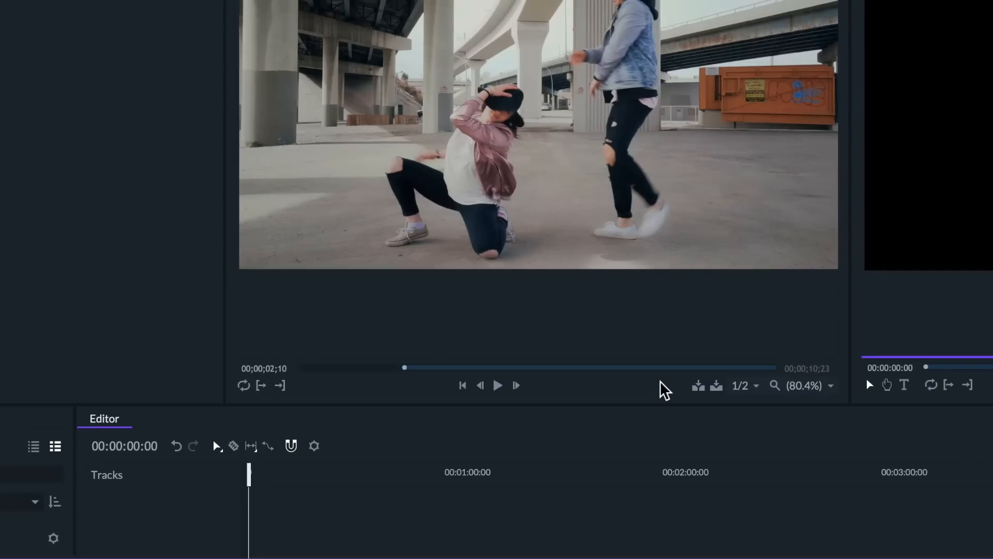
left_click(596, 366)
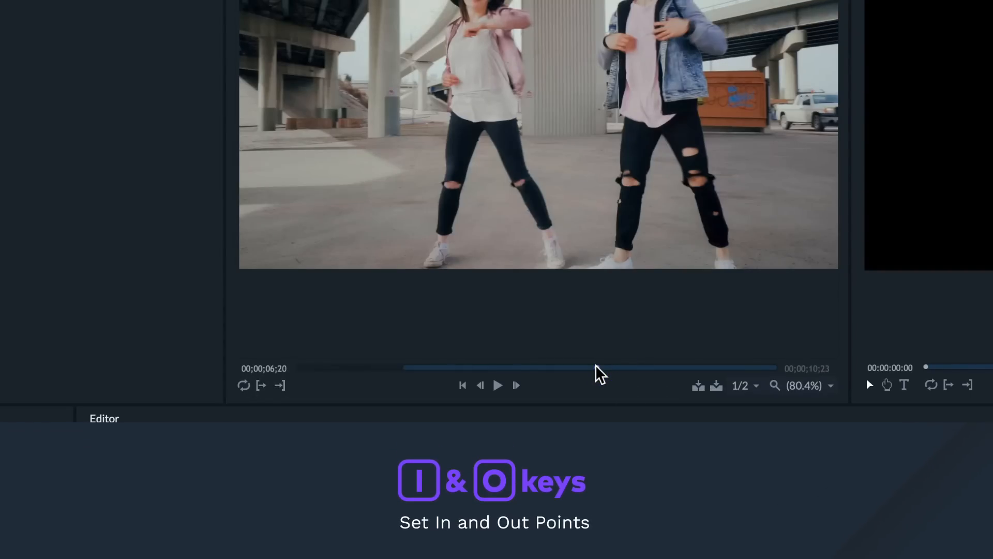
key("o")
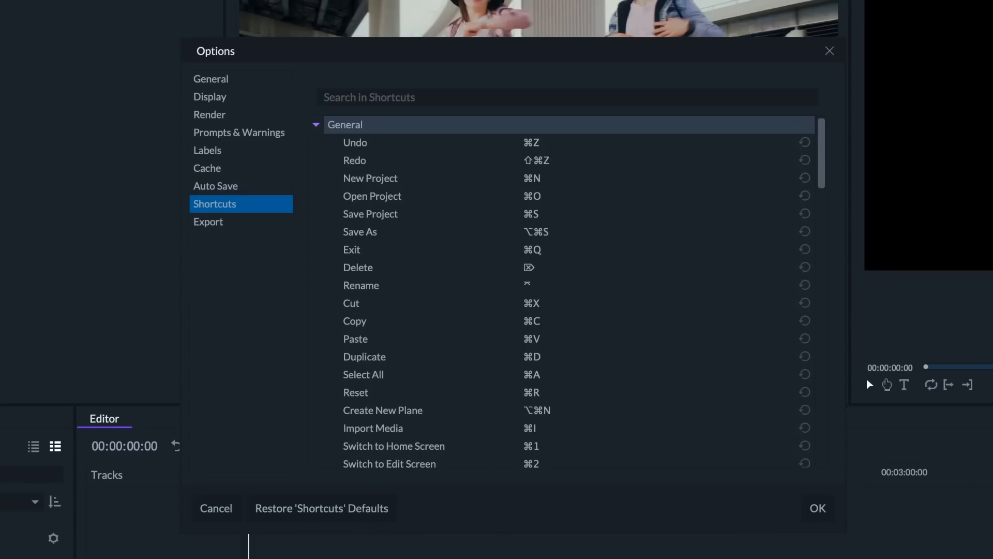
- Look through the list of keyboard shortcuts in the program options
scroll(569, 293, "down", 4)
scroll(569, 292, "down", 10)
scroll(569, 292, "down", 3)
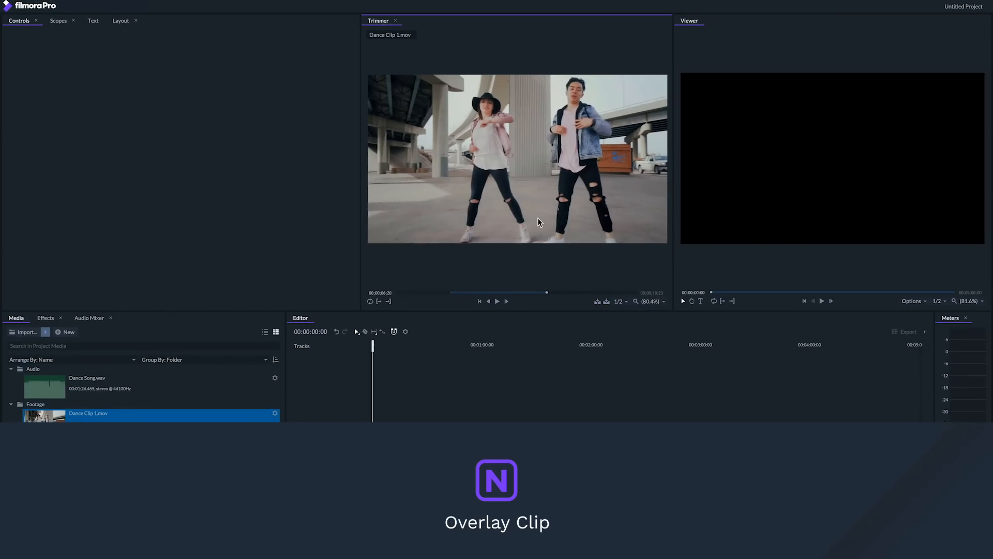
- Overlay the trimmed Dance Clip 1.mov onto the timeline and place the short blue clip on the Video 3 track
key("n")
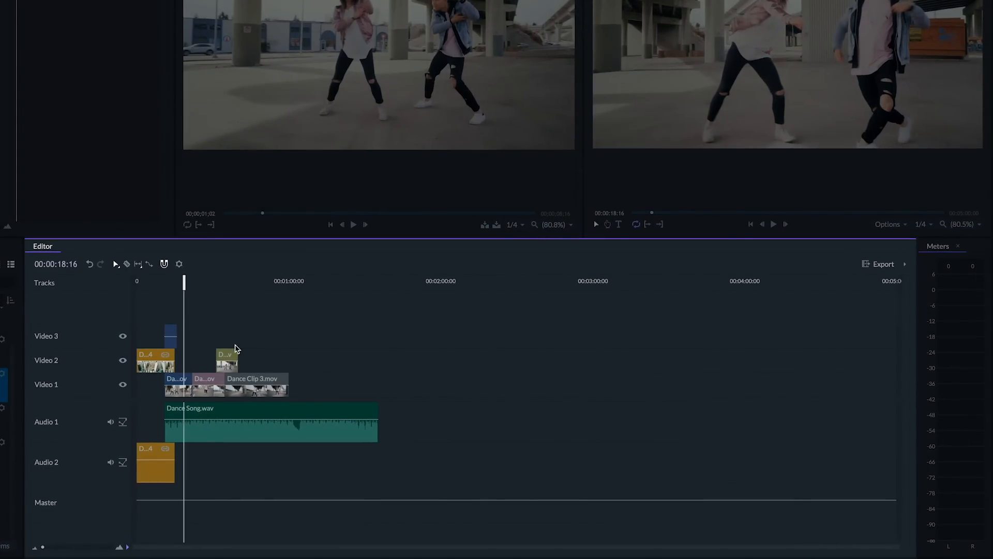
mouse_move(174, 333)
left_mouse_down()
mouse_move(170, 310)
mouse_move(172, 331)
left_mouse_up()
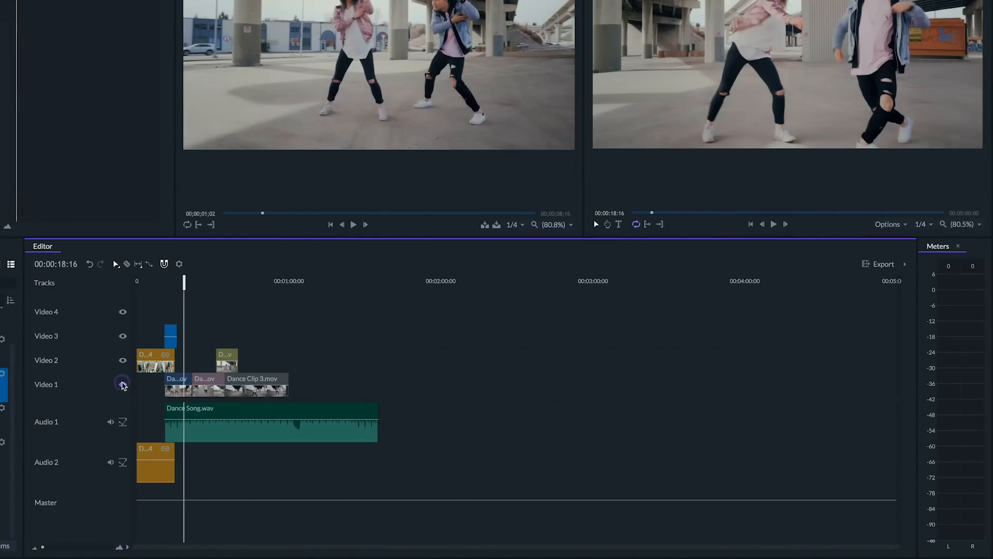
- Hide the Video 1 and Video 2 tracks and mute both audio tracks, and turn all four back on
left_click(123, 384)
left_click(123, 360)
left_click(110, 422)
left_click(110, 462)
left_click(110, 463)
left_click(110, 421)
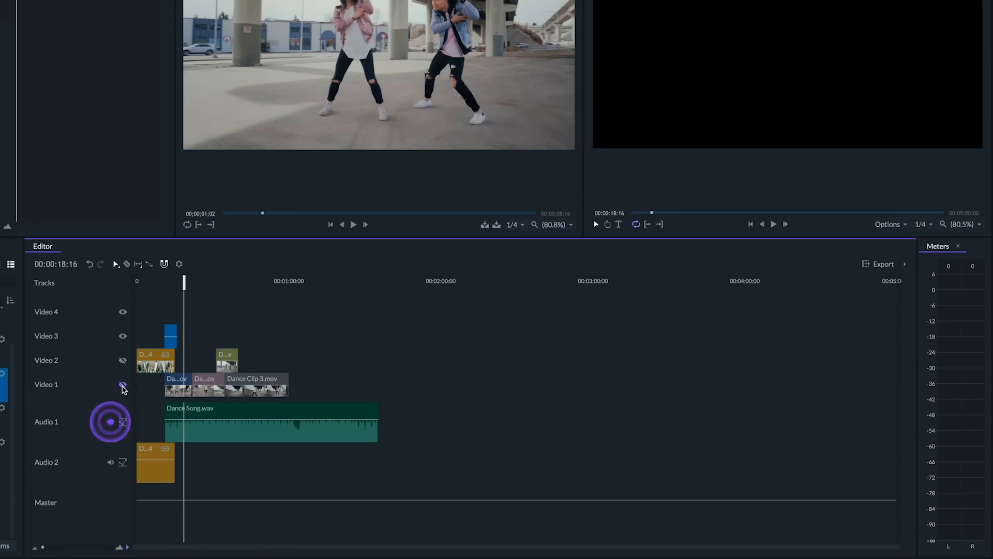
left_click(123, 384)
left_click(123, 360)
- Move the playhead to 00:00:33:14 and try zooming the timeline in and out
left_click_drag(180, 276, 216, 285)
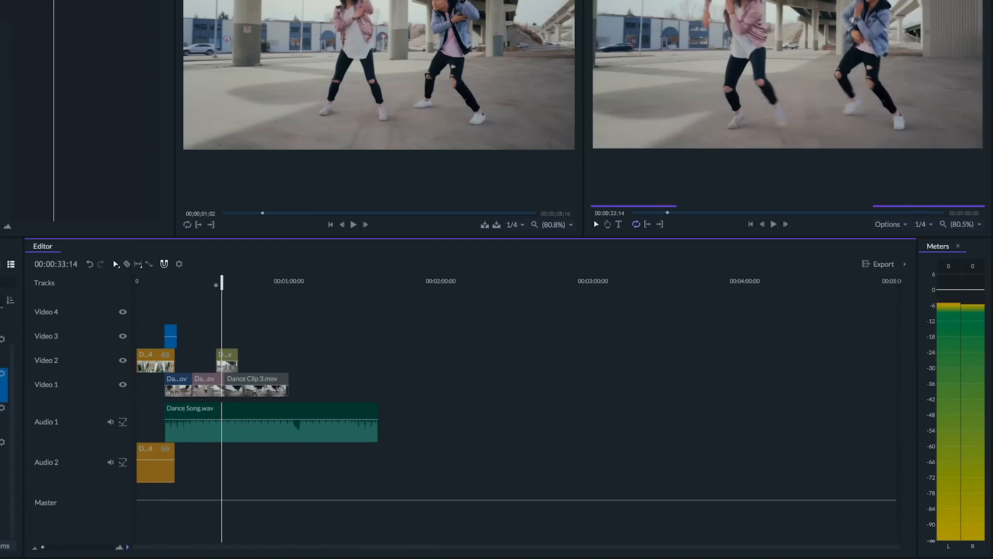
left_click(46, 547)
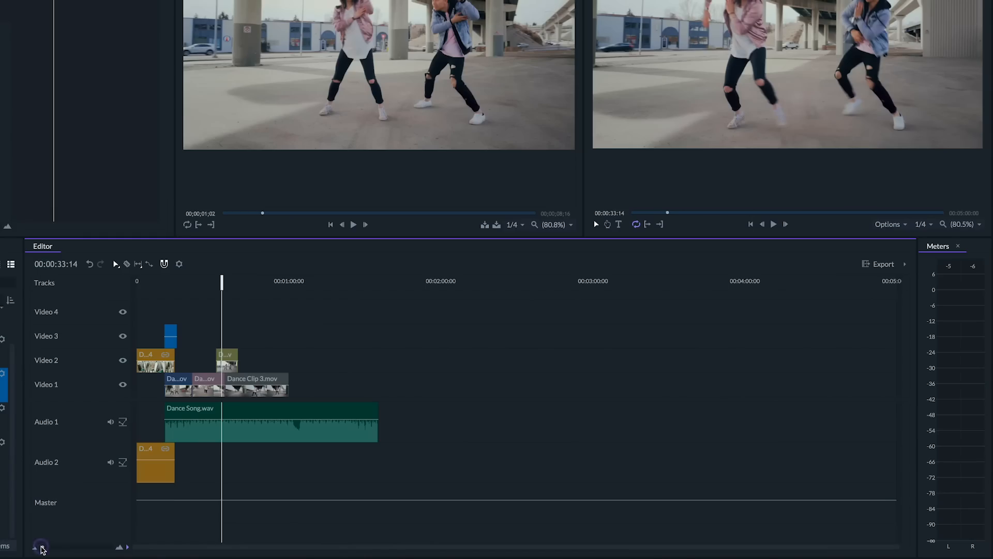
left_click_drag(46, 546, 50, 547)
left_click_drag(50, 546, 42, 546)
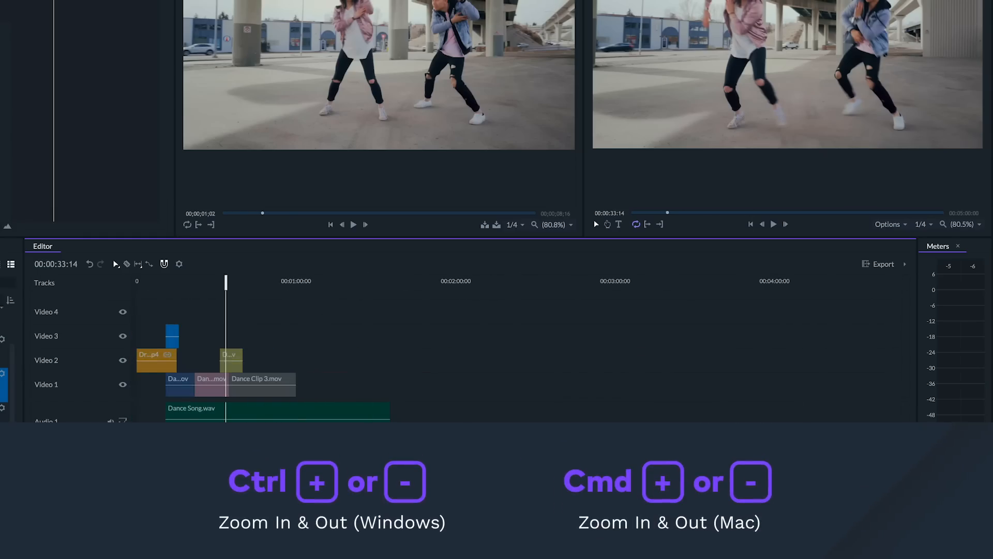
left_click(207, 319)
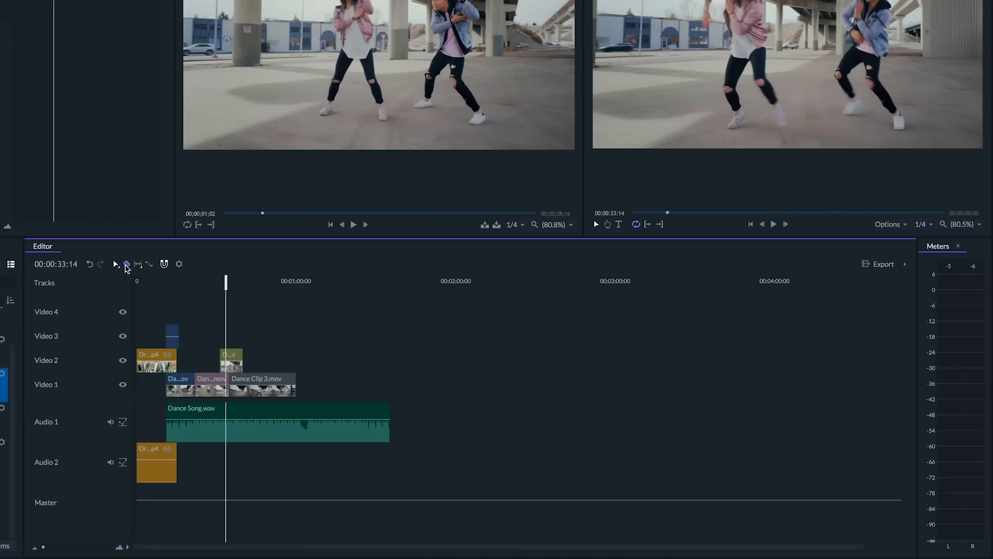
- Try slicing Dance Clip 2.mov and Dance Clip 3.mov on Video 1, and try the Slip tool on Dance Clip 2.mov
left_click(211, 381)
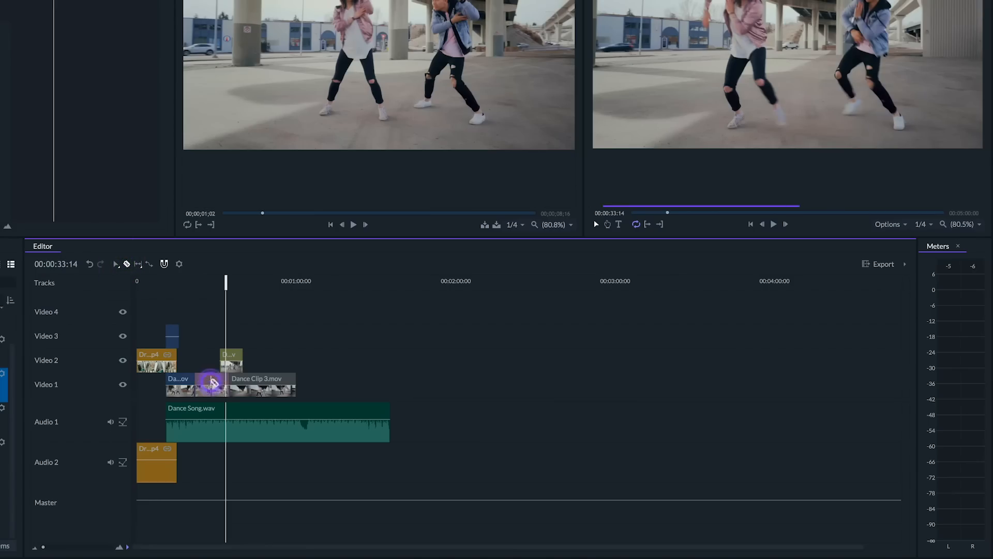
left_click(261, 380)
left_click(136, 263)
left_click(220, 382)
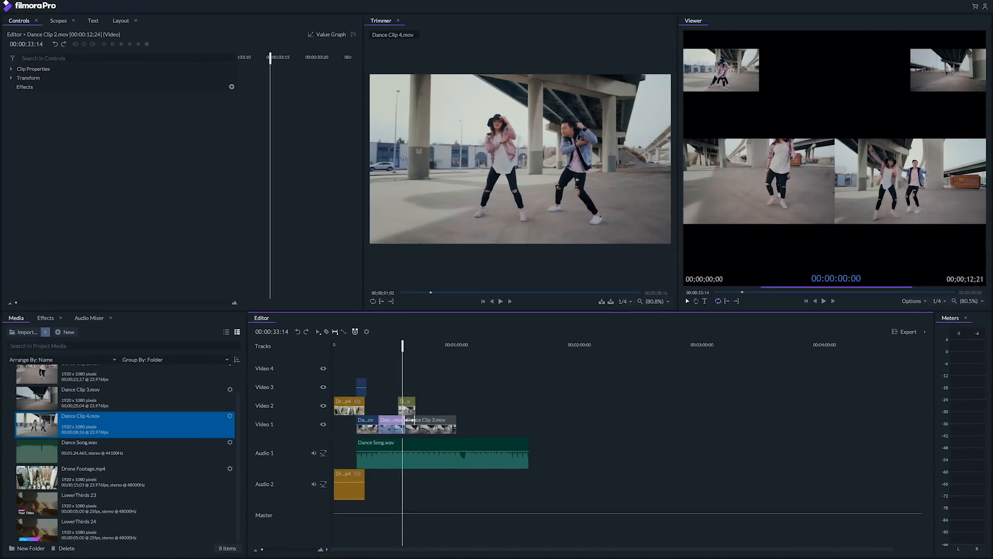
left_click(387, 423)
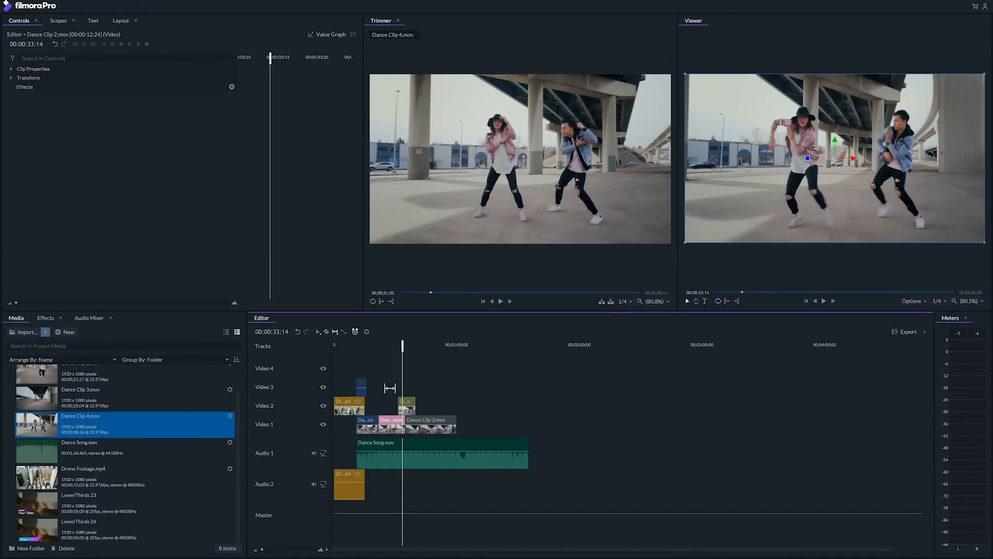
- Turn off timeline snapping and review the project settings, accepting them as they are
left_click(355, 332)
left_click(367, 333)
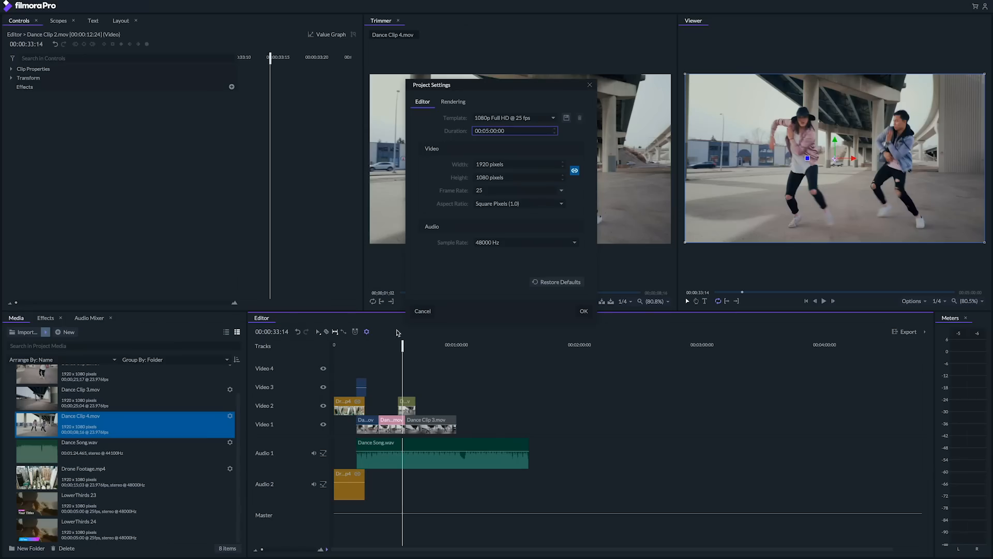
left_click(579, 312)
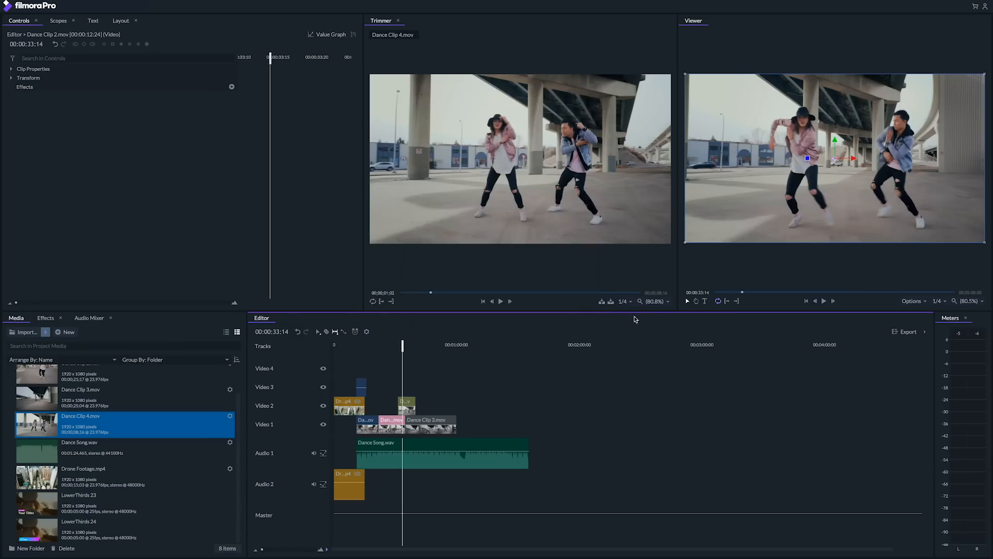
- Move the playhead to 00:00:43:16 over Dance Clip 3.mov on the timeline
left_click(421, 345)
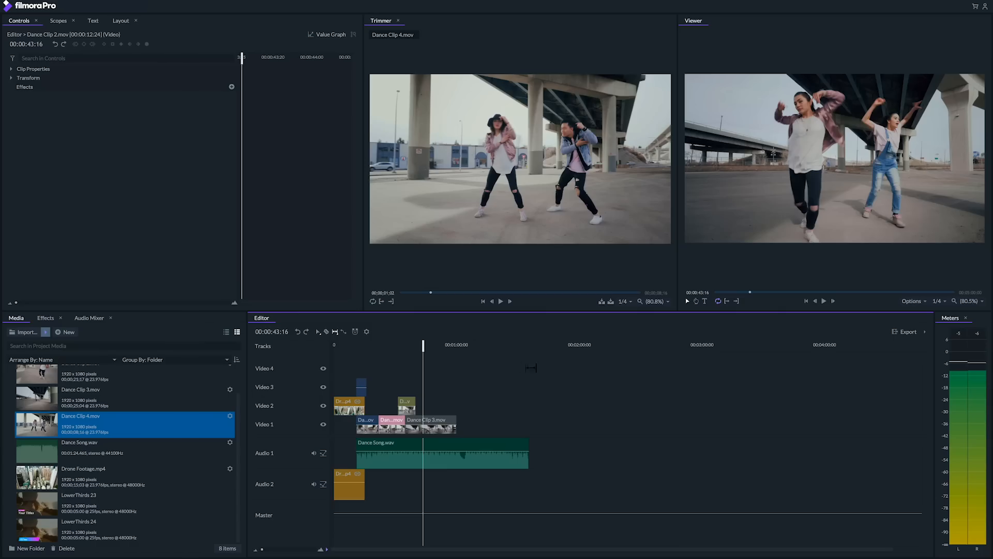
key("v")
mouse_move(852, 160)
left_mouse_down()
mouse_move(889, 163)
mouse_move(825, 165)
mouse_move(854, 150)
left_mouse_up()
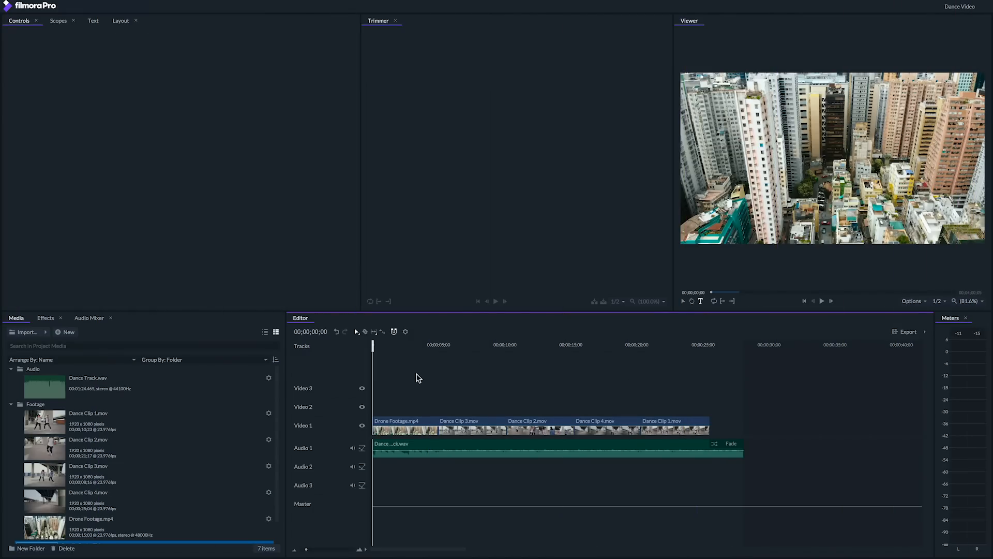
- Place Doodle Pack - Title 1 at the start of Video 2 above Drone Footage.mp4 and preview the title at 00;00;01;14
scroll(224, 430, "down", 1)
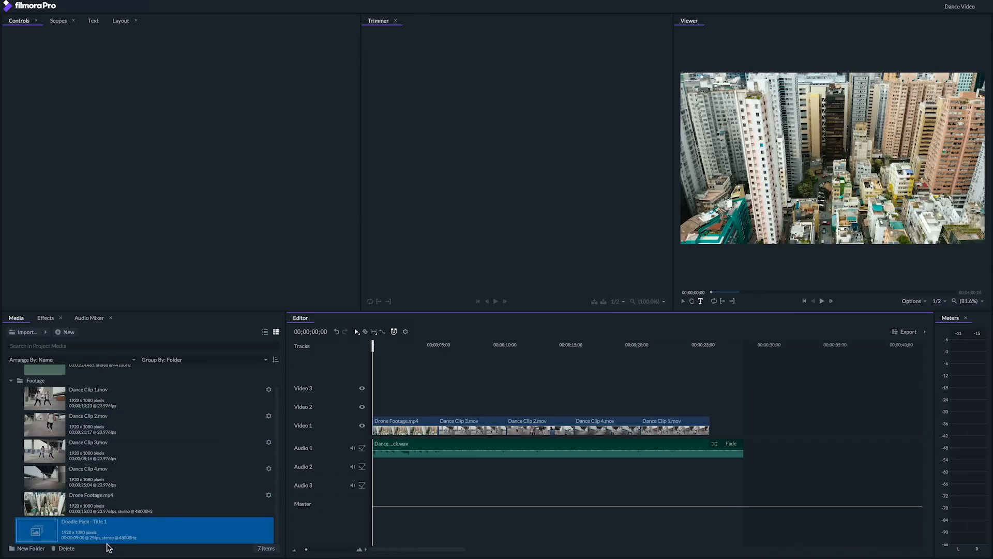
mouse_move(37, 537)
left_mouse_down()
mouse_move(381, 412)
mouse_move(371, 411)
left_mouse_up()
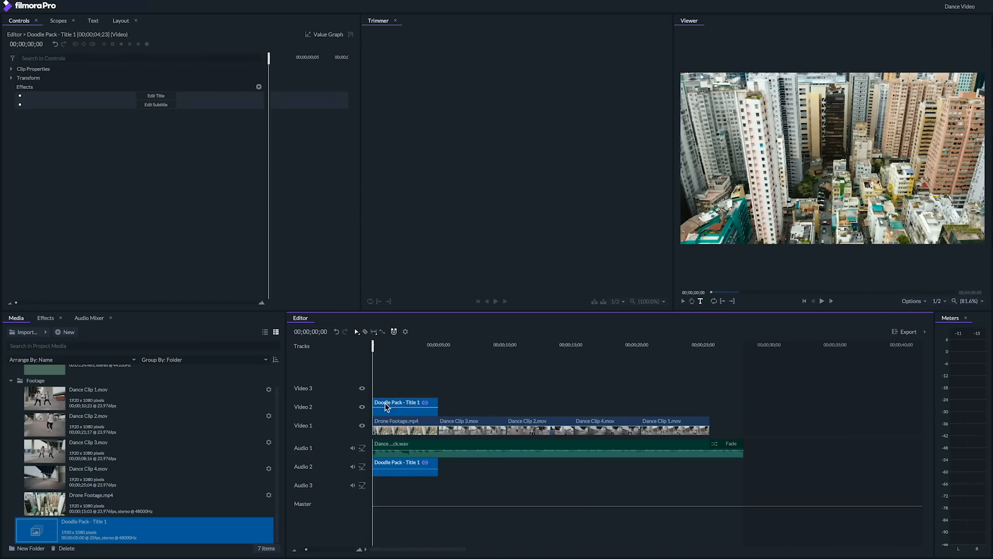
left_click(393, 345)
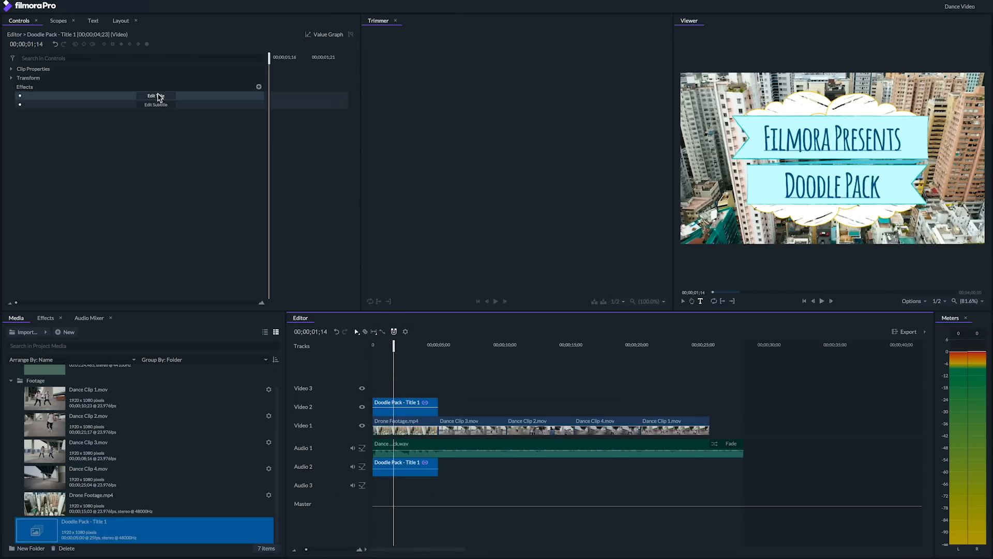
- Change the title to the presenters' first names followed by "Present:" and the subtitle to "Urban Moves", and play the opening
left_click(157, 96)
type("Jake & Ana Present:")
left_click(156, 105)
type("Urban Moves")
key("space")
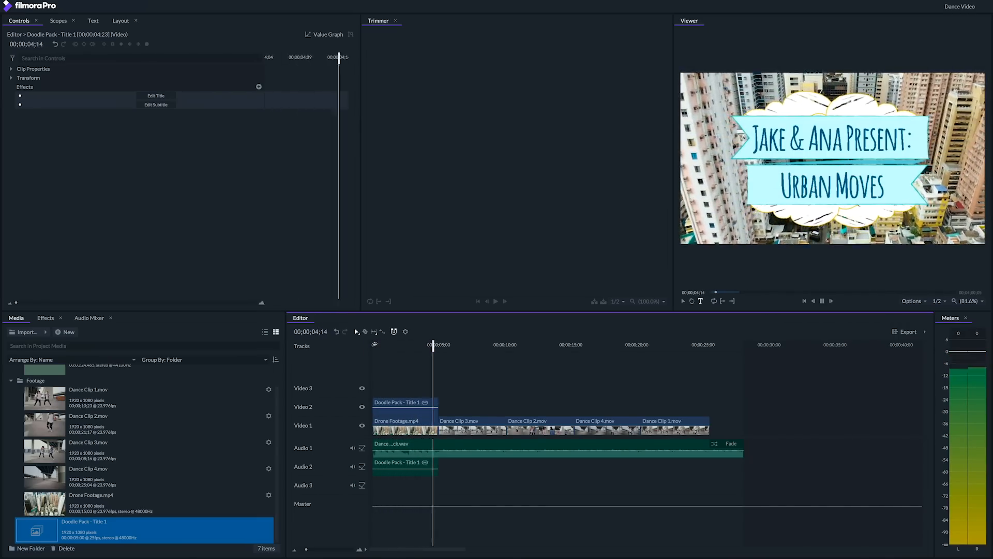
key("space")
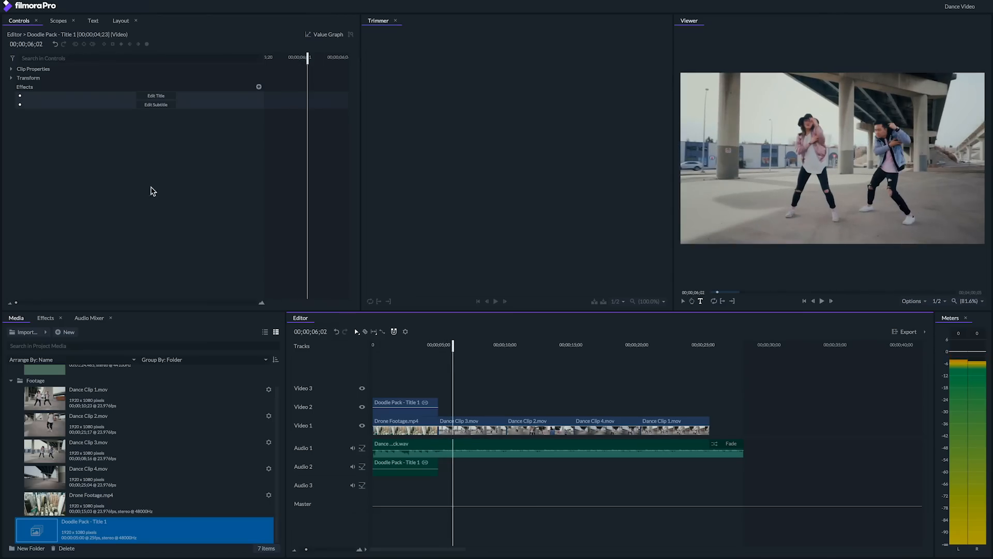
- Examine the frame in the video scopes, switching the upper scope to Waveform, Parade and finally Histogram
left_click(58, 21)
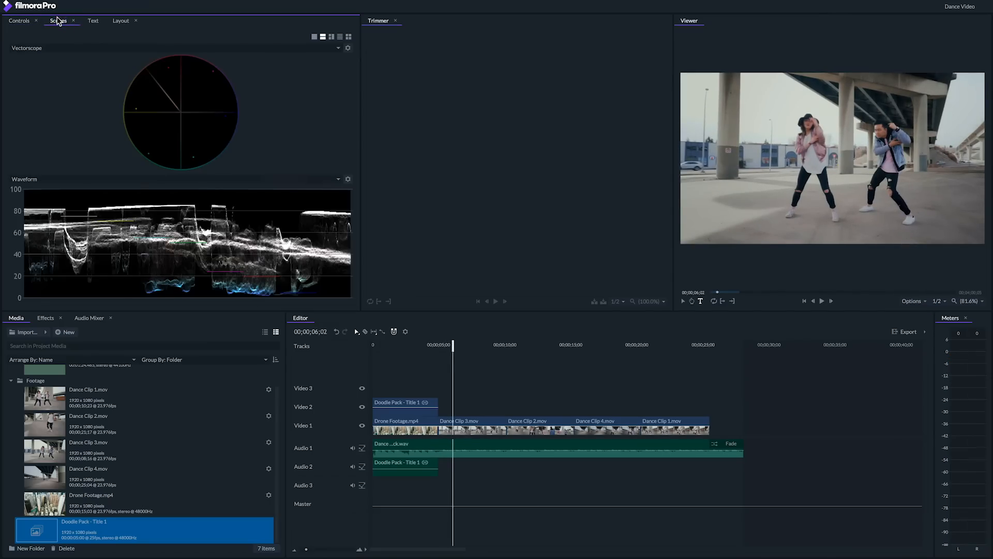
left_click(44, 48)
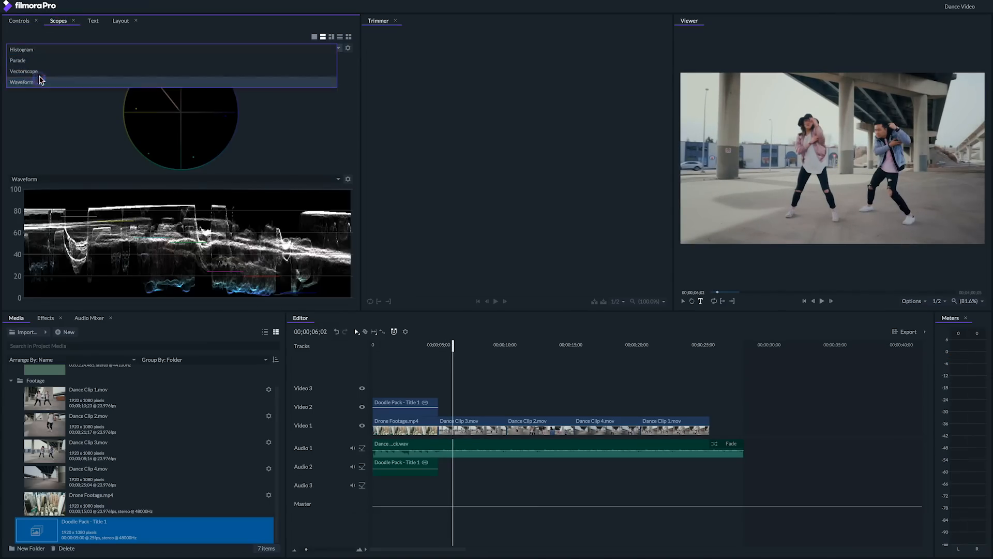
left_click(44, 82)
left_click(44, 46)
left_click(43, 61)
left_click(45, 48)
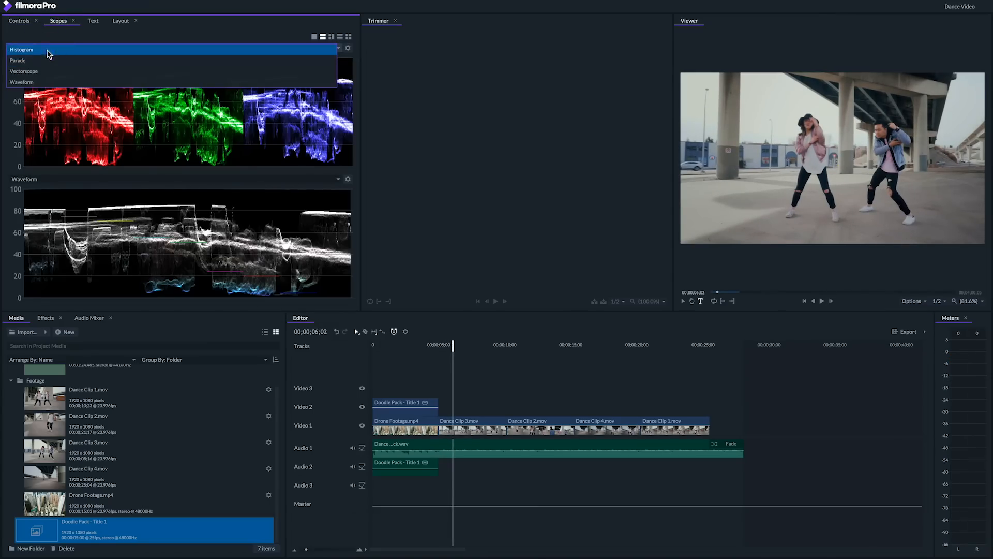
left_click(45, 49)
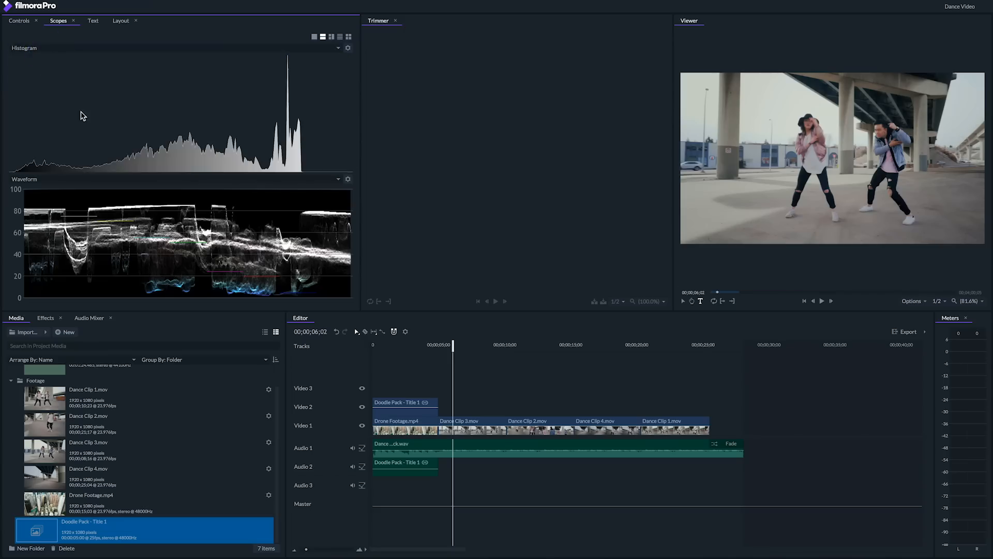
- Apply the Curves color correction effect to Dance Clip 3.mov on Video 1
left_click(475, 425)
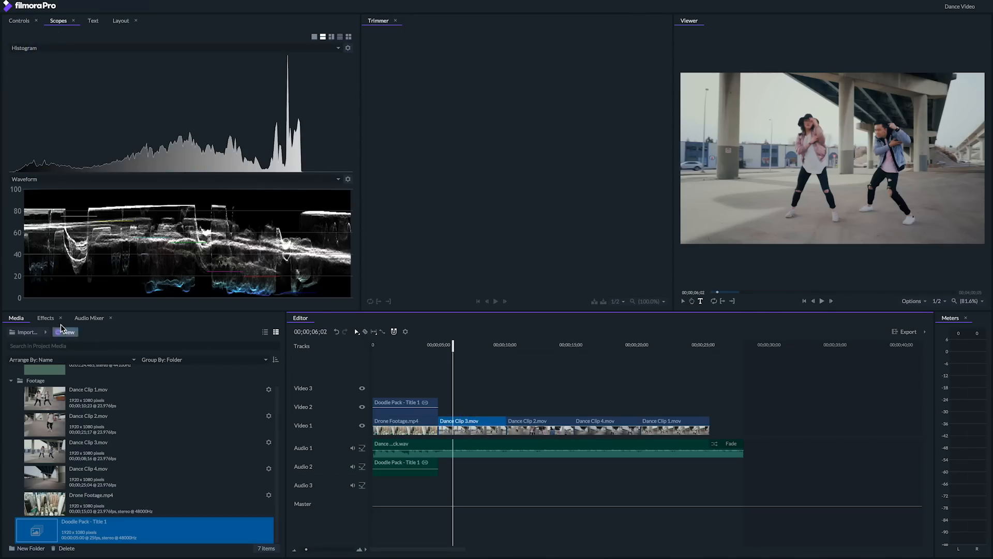
left_click(49, 319)
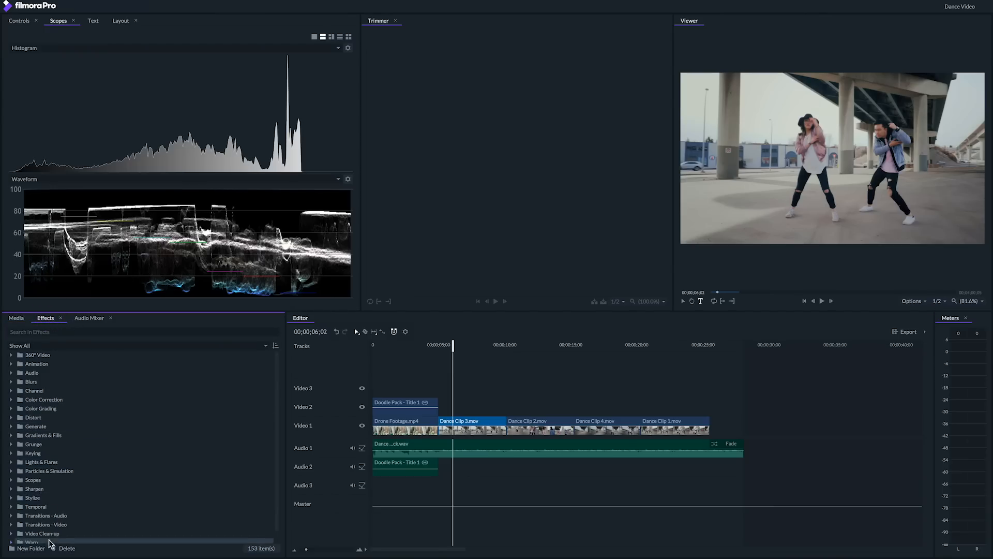
left_click(11, 400)
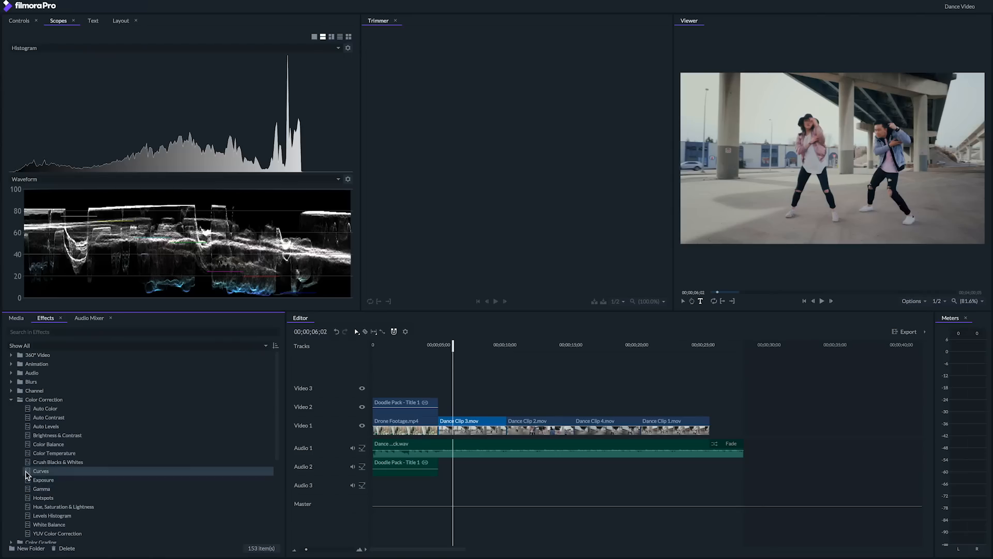
left_click_drag(26, 471, 472, 423)
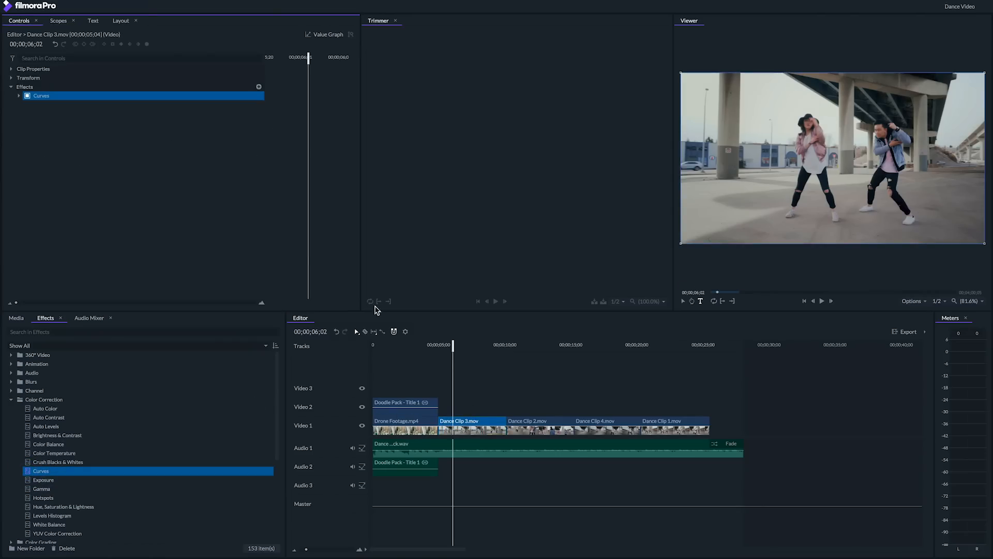
- Brighten Dance Clip 3.mov by moving the white point of its RGB curve inward along the top edge
left_click(20, 96)
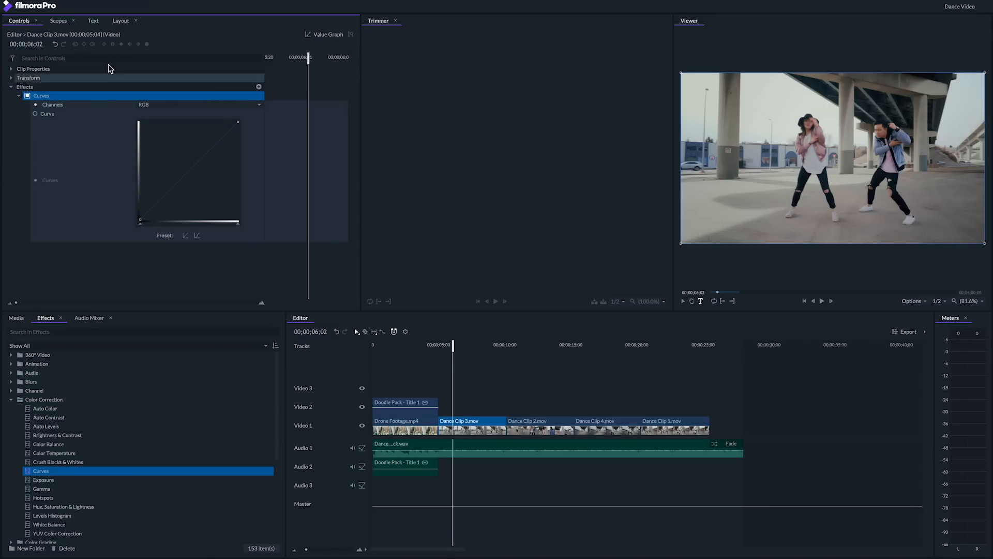
left_click(237, 123)
left_click_drag(237, 123, 218, 119)
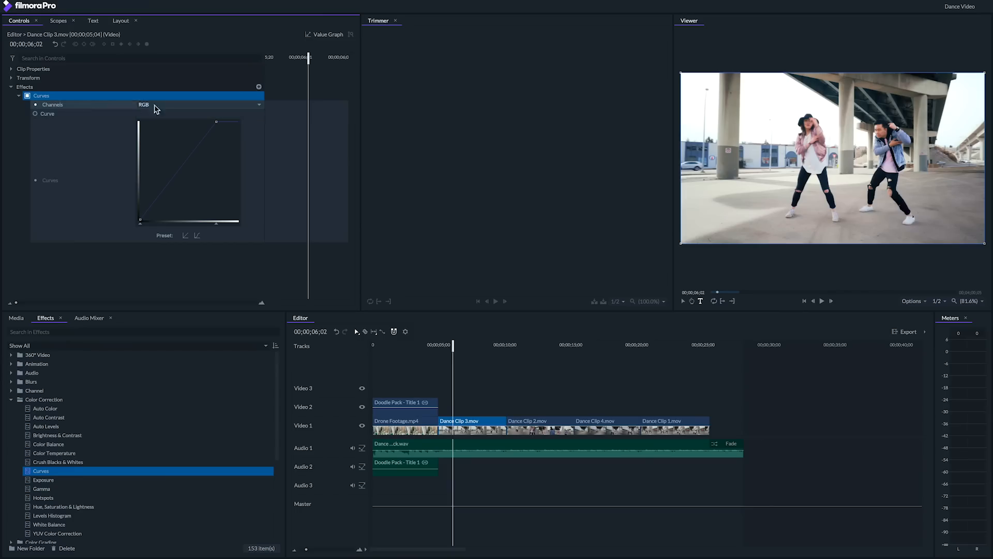
- Copy the Curves effect from Dance Clip 3.mov and paste it onto Dance Clip 2.mov, Dance Clip 4.mov and Dance Clip 1.mov
left_click(51, 97)
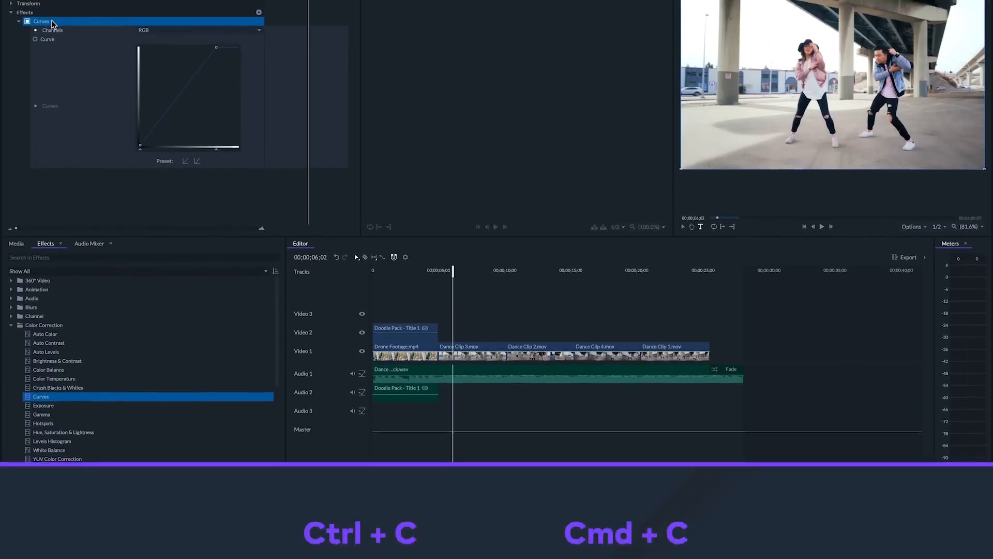
left_click_drag(526, 249, 717, 301)
key("ctrl+v")
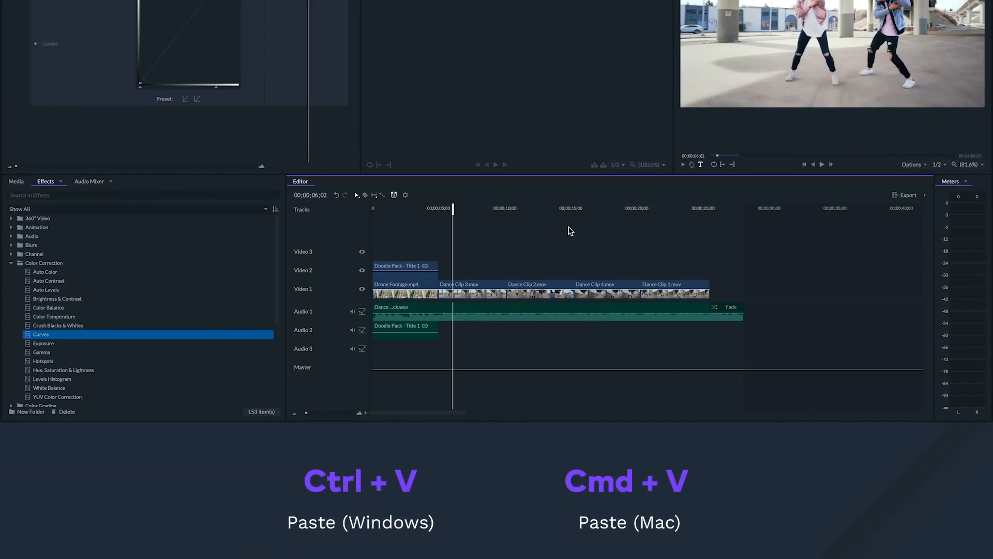
- Play Dance Clip 4.mov from 00;00;15;16 and bring the playhead to 00;00;16;23
key("space")
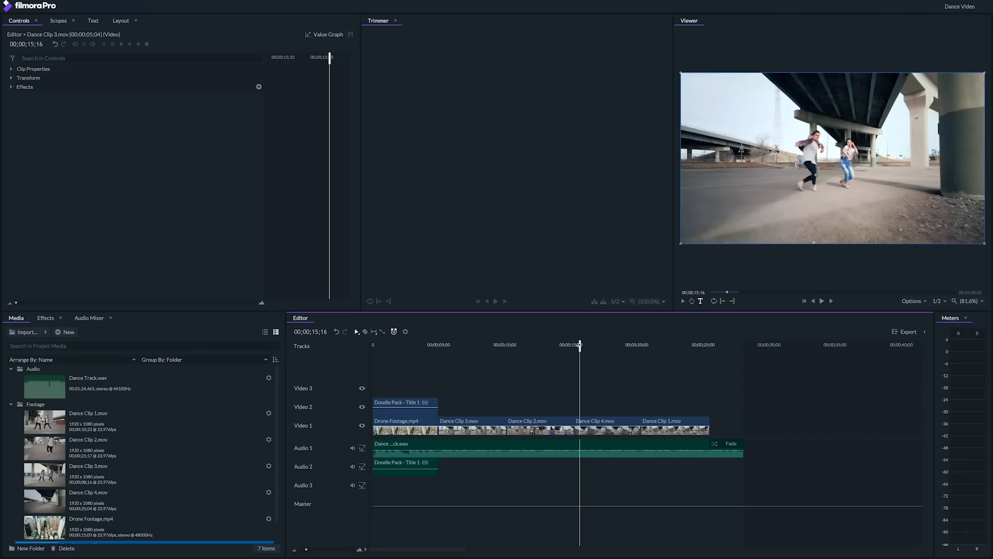
left_click(581, 346)
key("space")
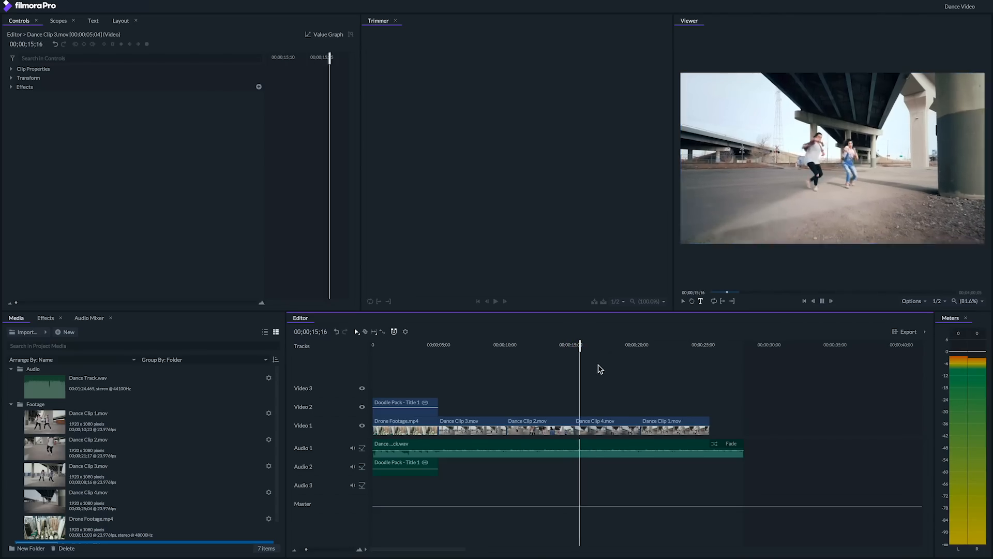
key("space")
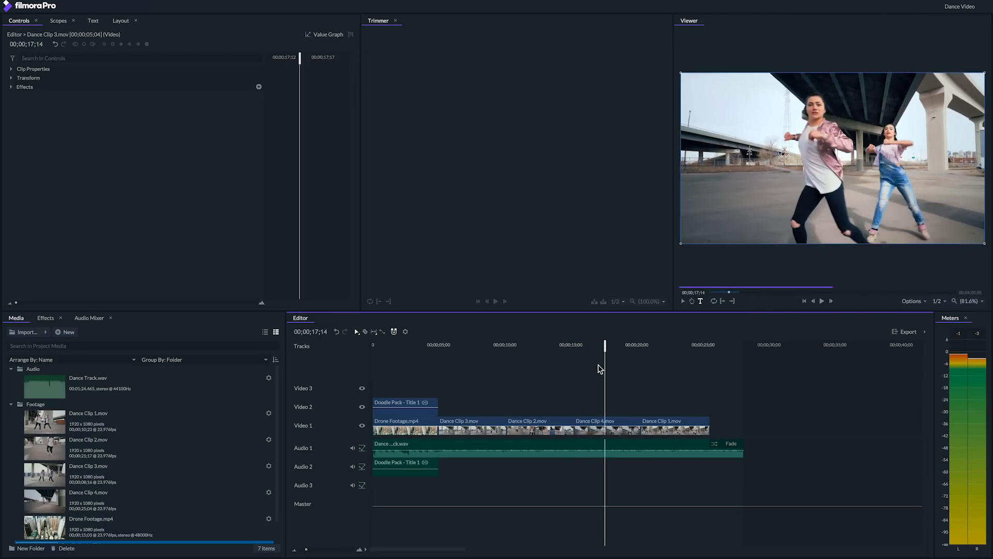
left_click_drag(605, 342, 594, 343)
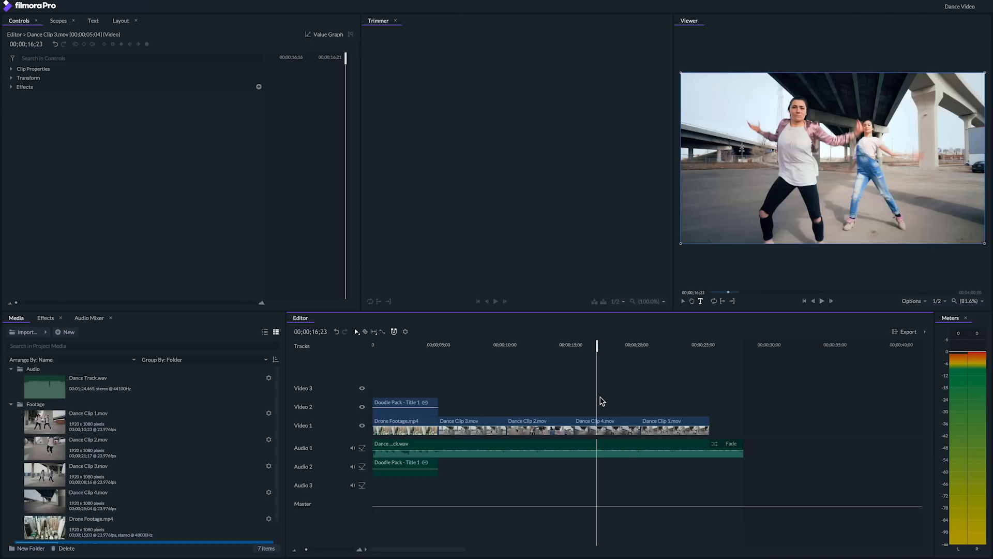
- Add a 100% Scale keyframe to Dance Clip 4.mov at 00;00;16;19
left_click(608, 422)
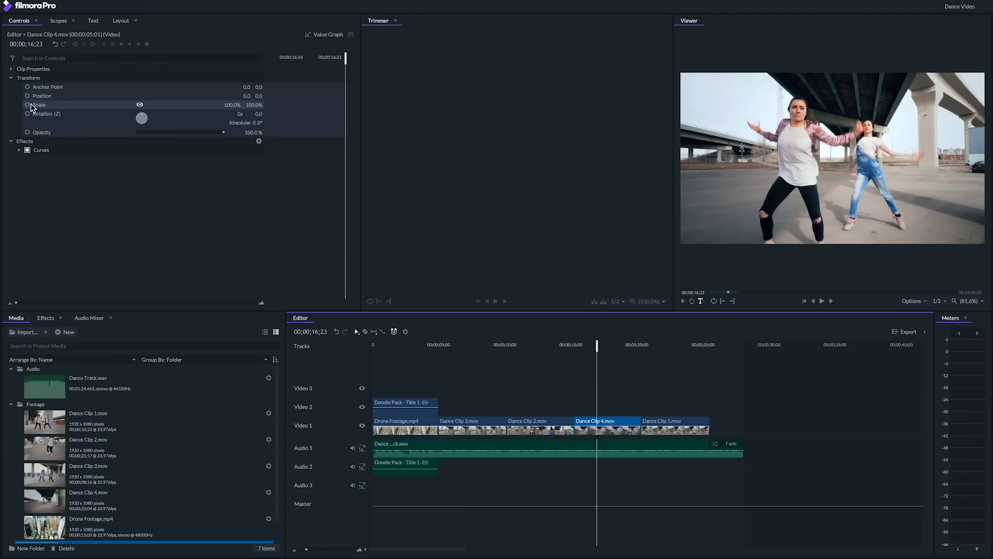
left_click_drag(595, 345, 593, 345)
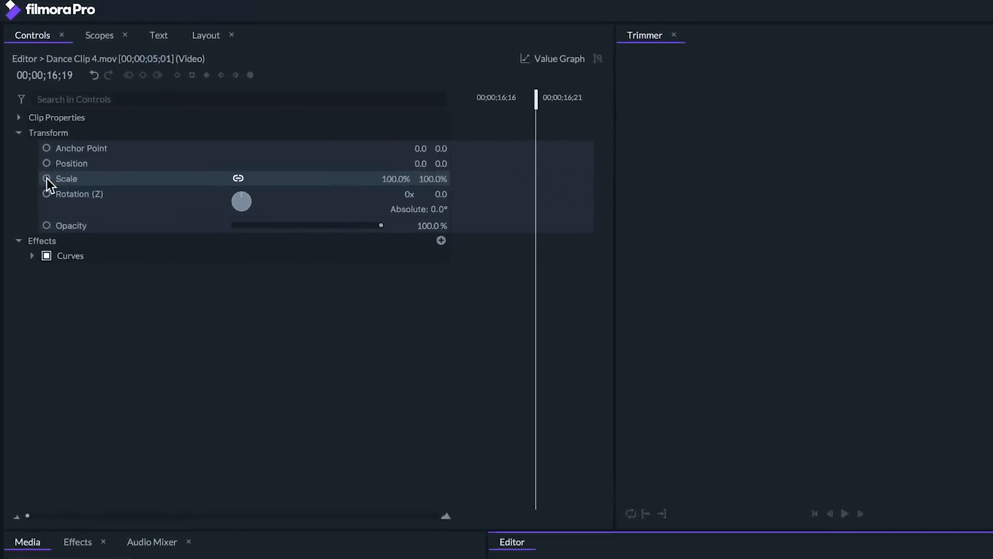
left_click(46, 178)
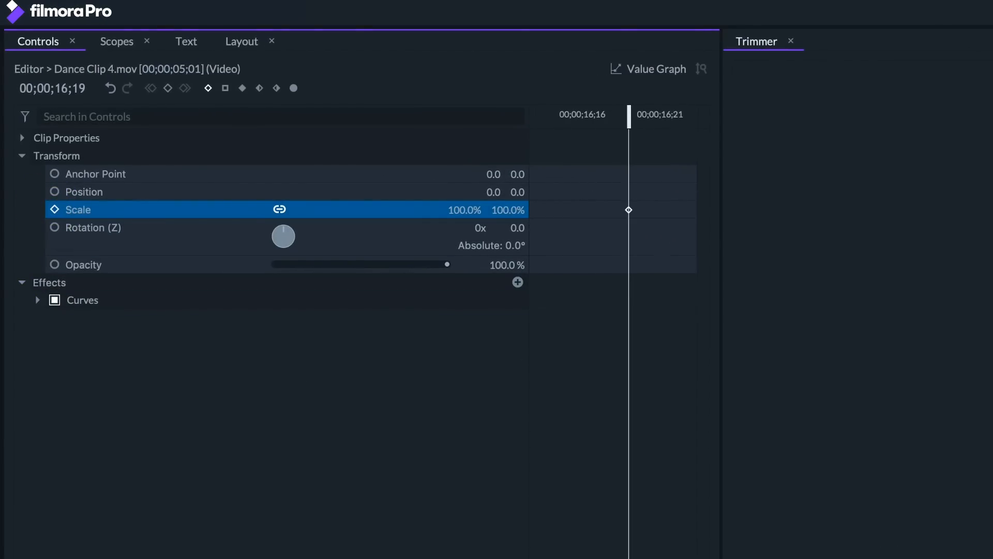
- Set Scale to 175% near the start of Dance Clip 4.mov to create a zoom-out, and play it back
mouse_move(629, 112)
left_mouse_down()
mouse_move(523, 110)
mouse_move(633, 123)
left_mouse_up()
left_click(451, 206)
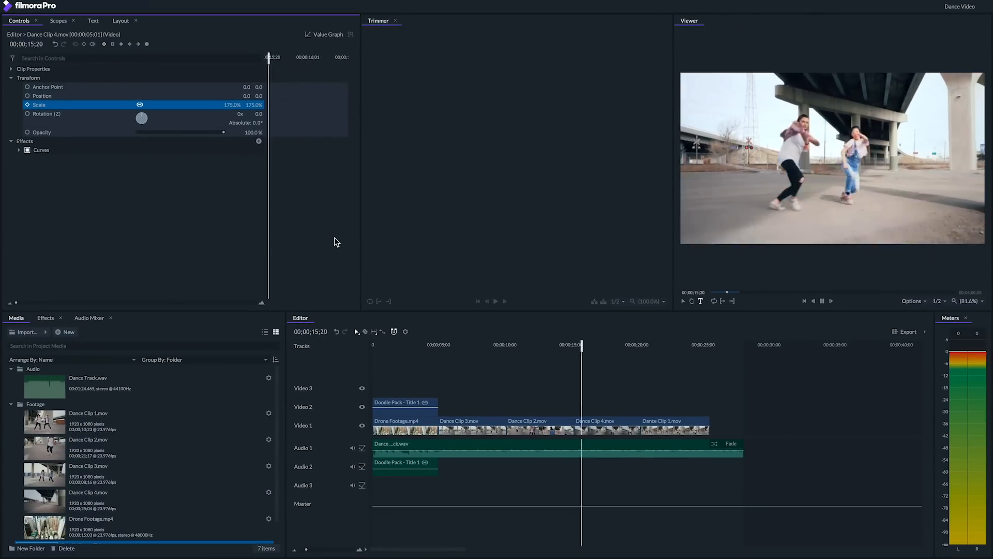
key("space")
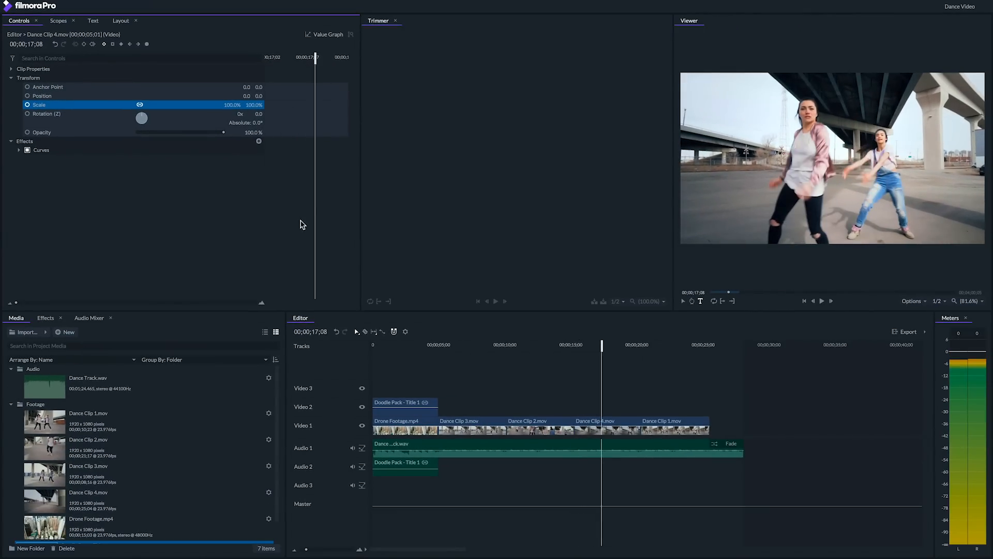
- Change the temporal interpolation of the second Scale keyframe on Dance Clip 4.mov and play the zoom from 00;00;15;00
left_click_drag(16, 302, 34, 306)
right_click(300, 105)
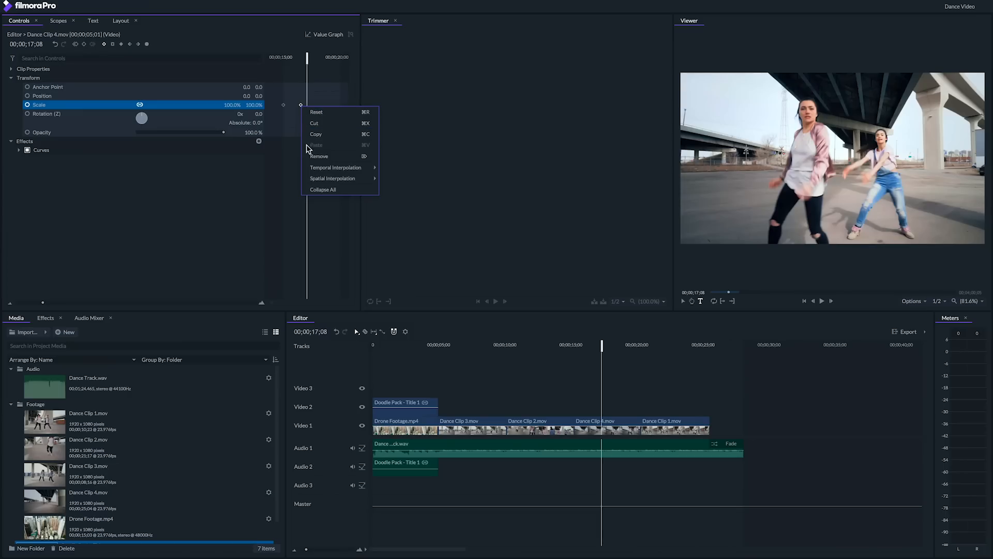
mouse_move(357, 168)
left_click(399, 189)
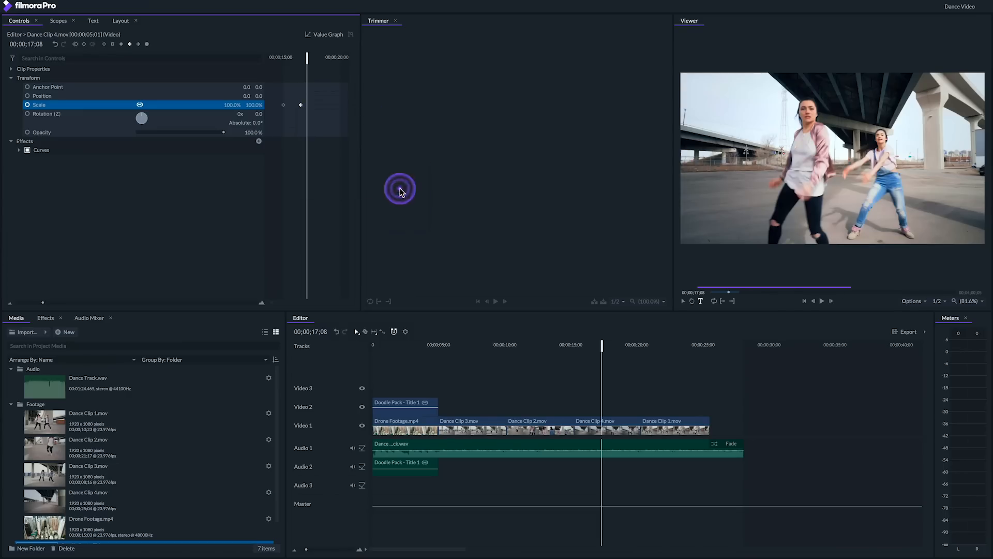
left_click(280, 57)
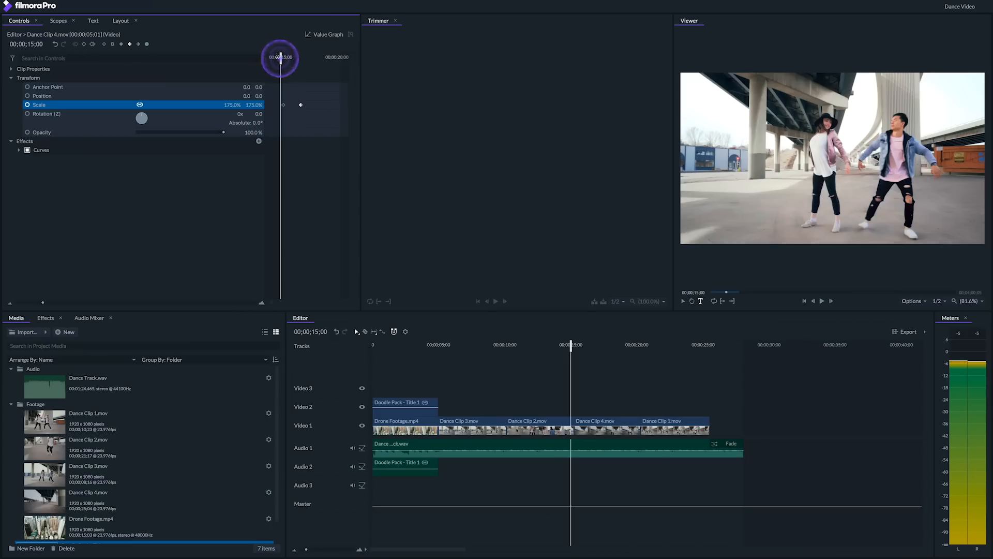
key("space")
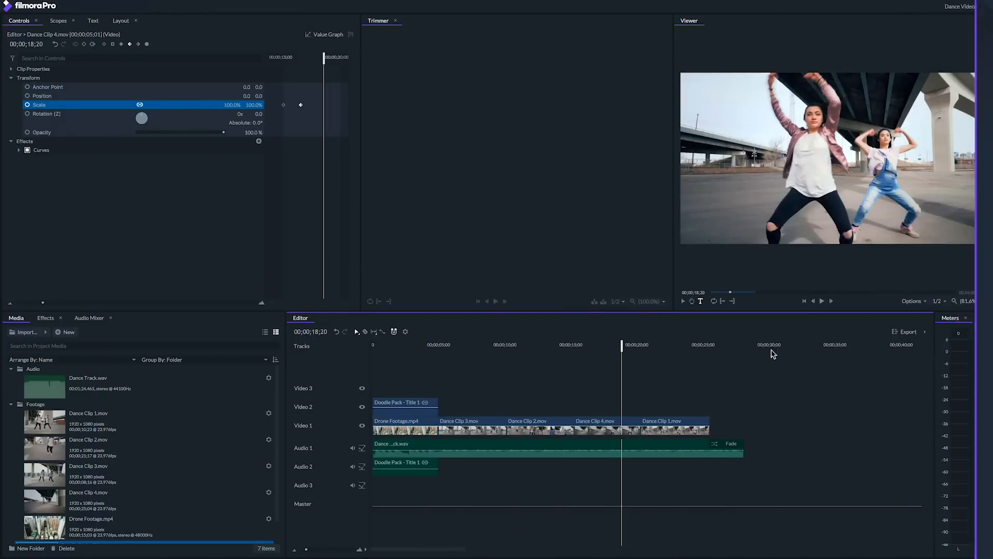
- Bring the playhead to 00;00;27;23, where the audio track ends, as the Out point for the export range
left_click(926, 332)
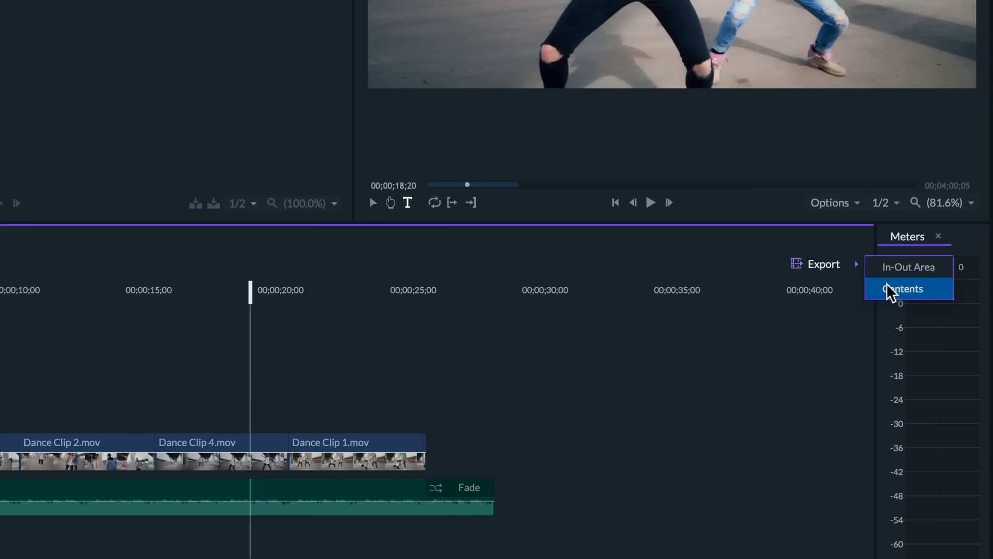
left_click(652, 362)
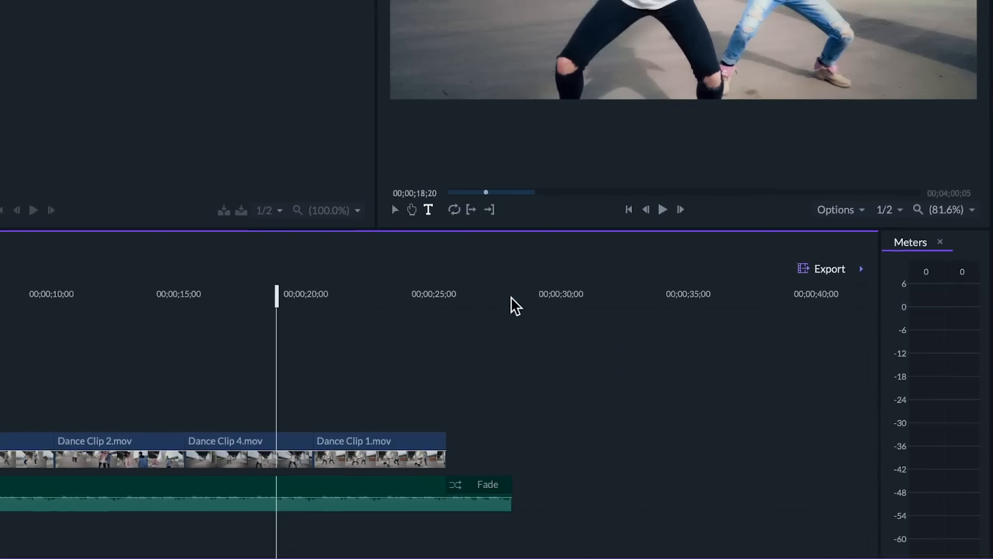
left_click(493, 292)
left_click_drag(612, 316, 609, 322)
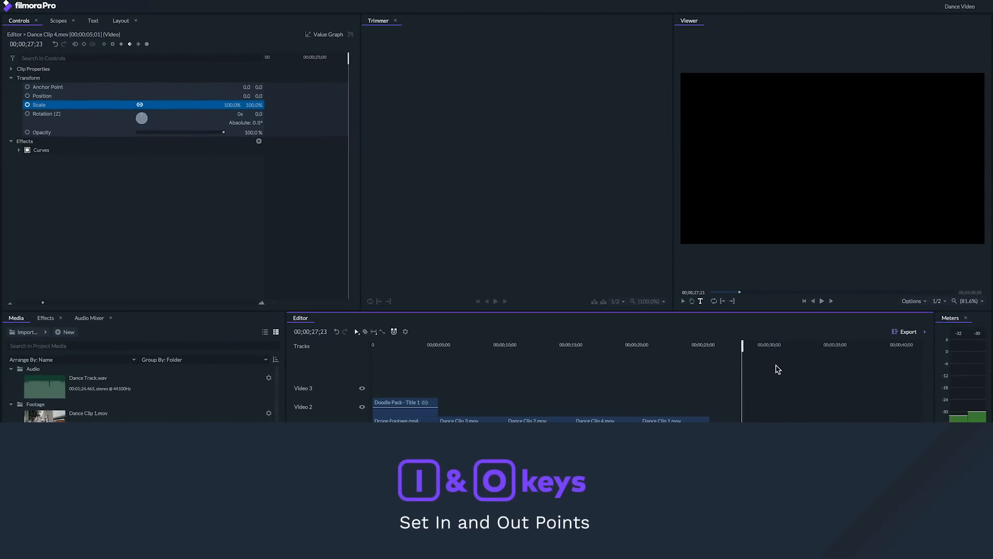
- Move the playhead to 00;00;23;21, add the Dance Video timeline's In-Out Area to the export queue, and select its task there
left_click(688, 345)
left_click(925, 332)
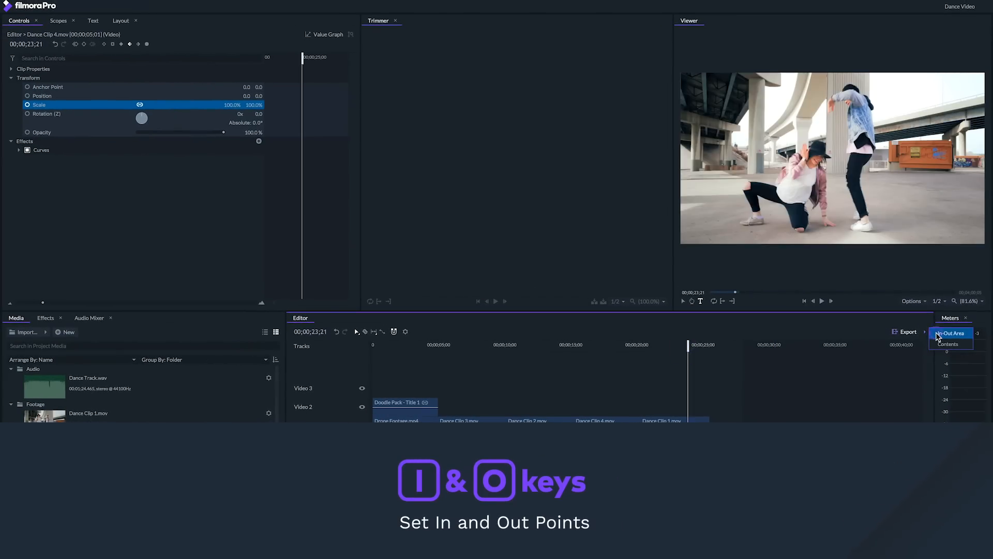
left_click(939, 334)
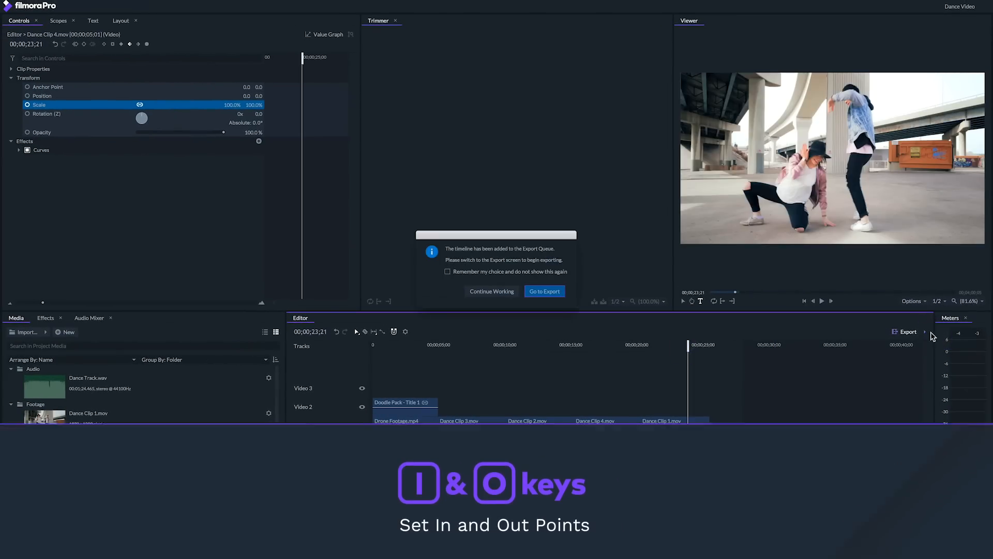
left_click(544, 291)
left_click(44, 46)
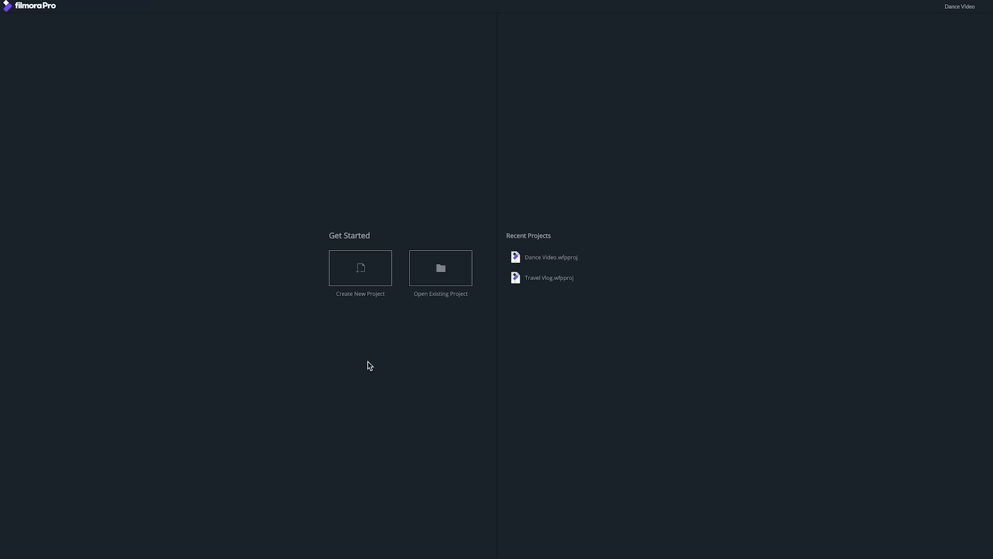
- Open the recent project Travel Vlog.wfpproj, add its In-Out Area to the export queue, and go to the export screen
left_click(557, 284)
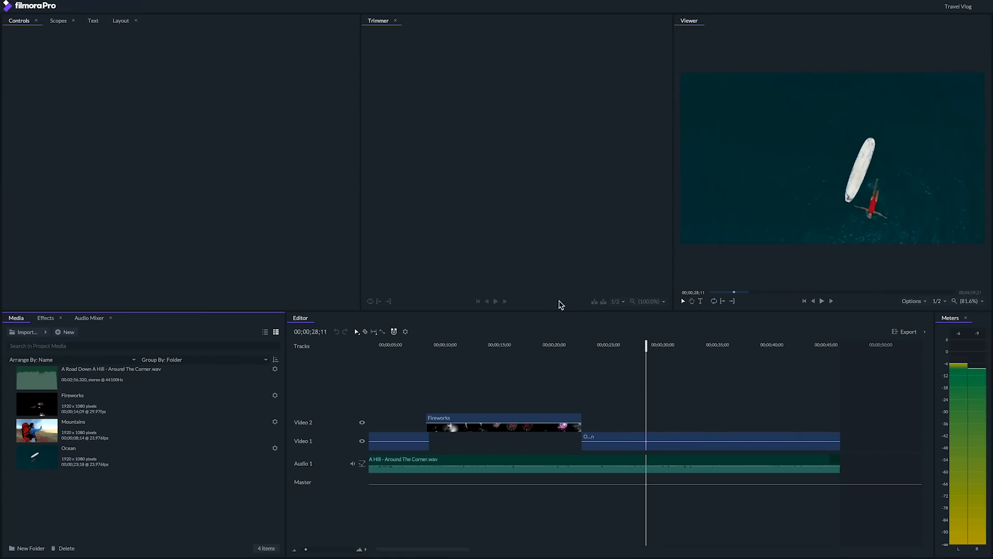
left_click(926, 334)
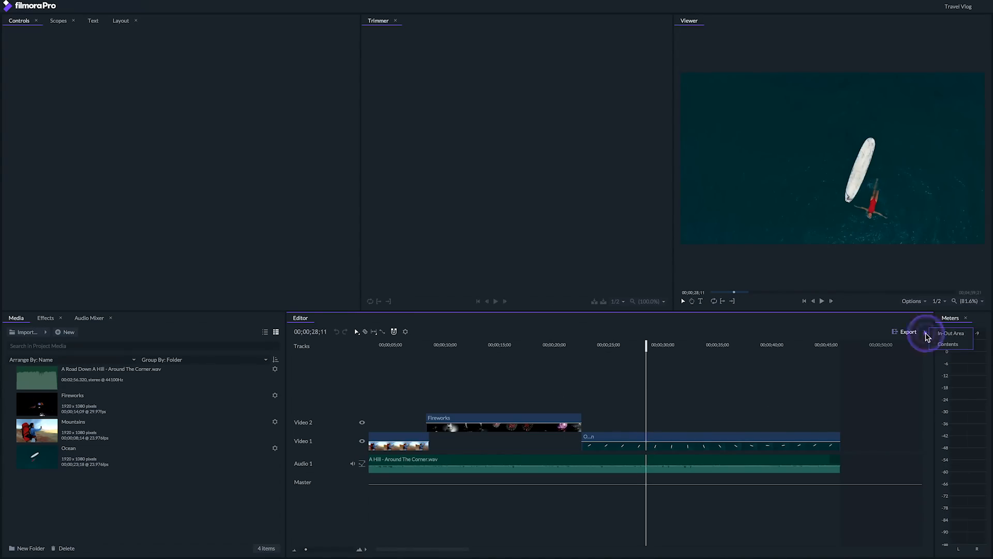
left_click(943, 335)
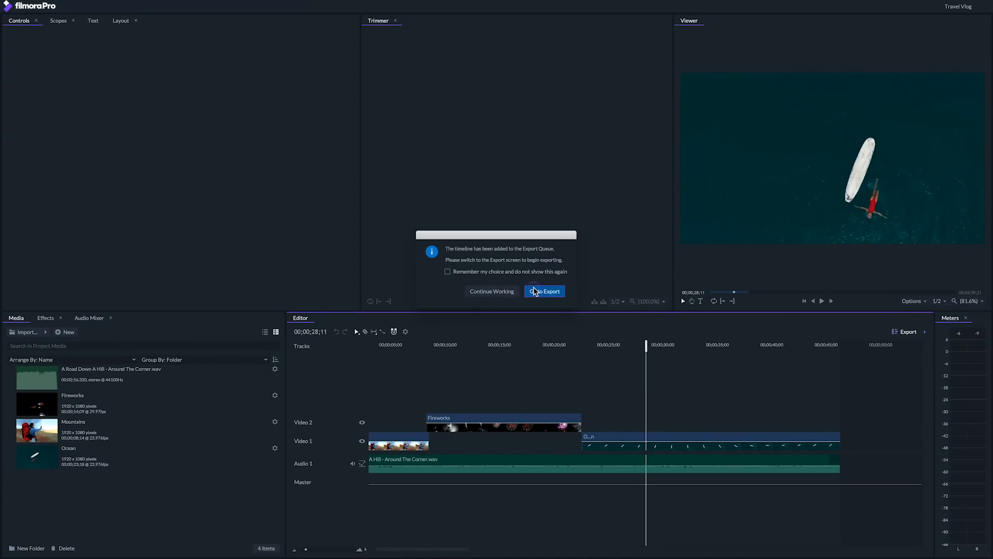
left_click(535, 291)
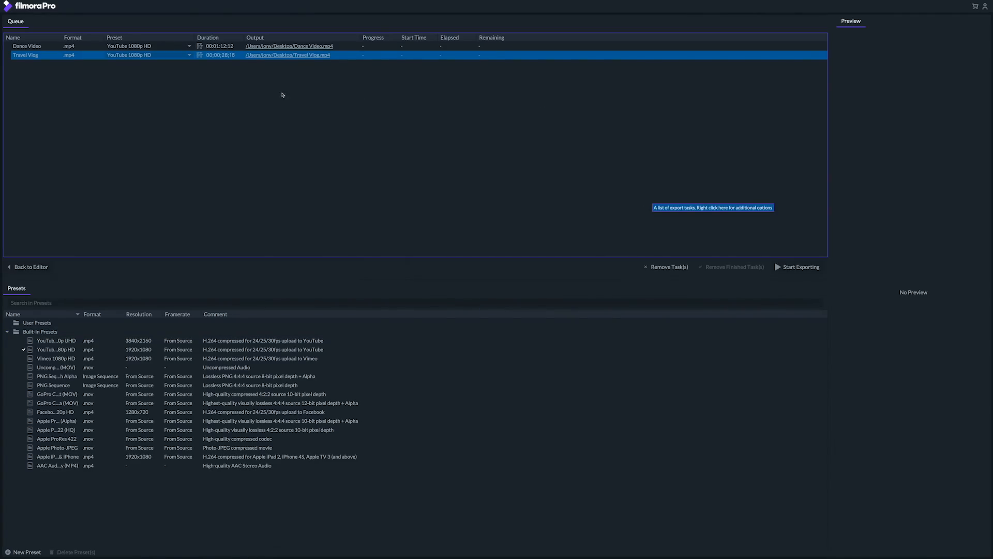
- Set the Dance Video task's preset to Vimeo 1080p HD and start exporting the queue
left_click(154, 47)
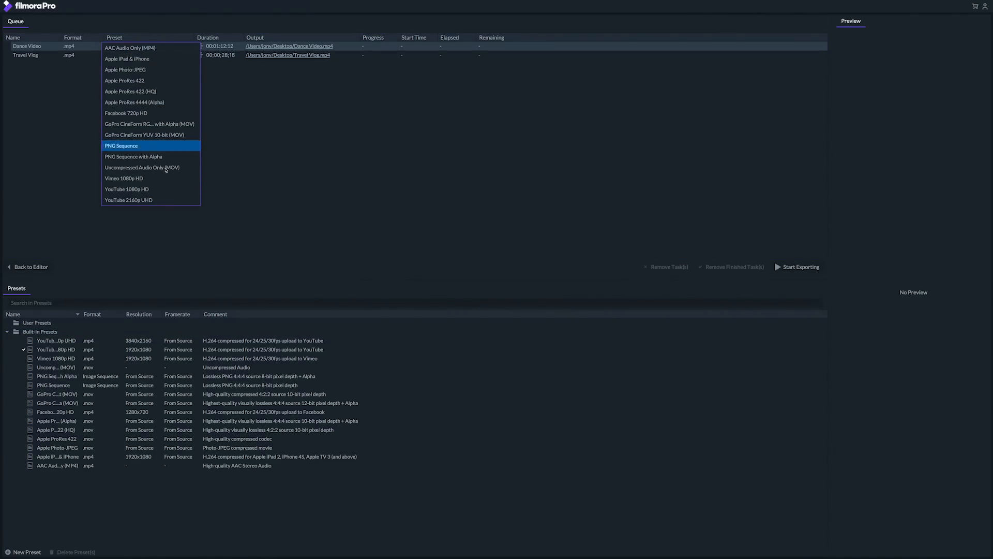
left_click(174, 180)
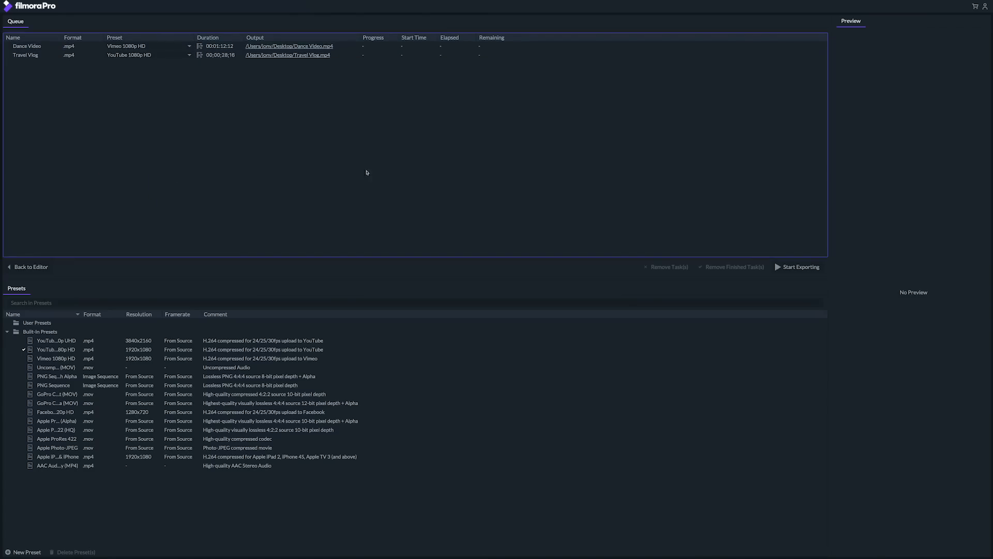
left_click(789, 268)
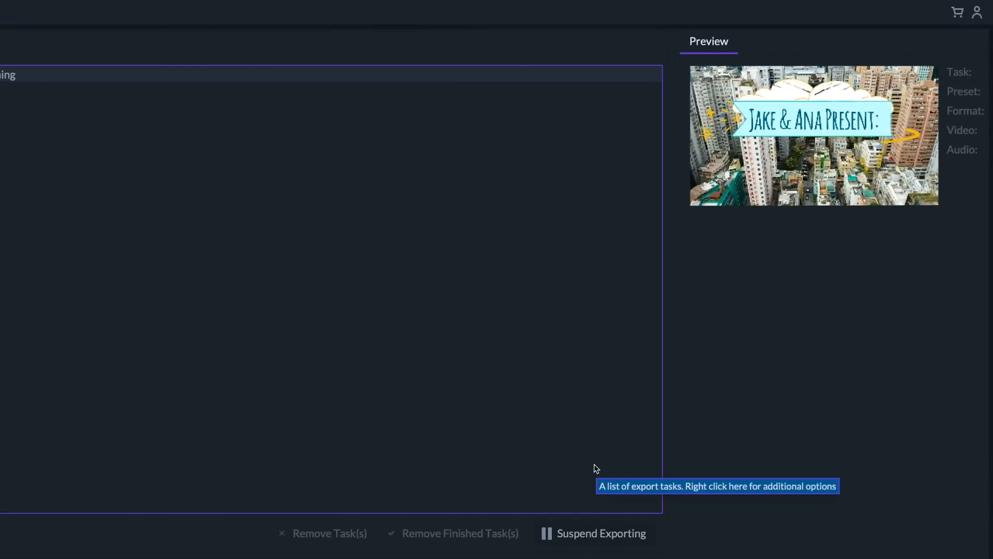